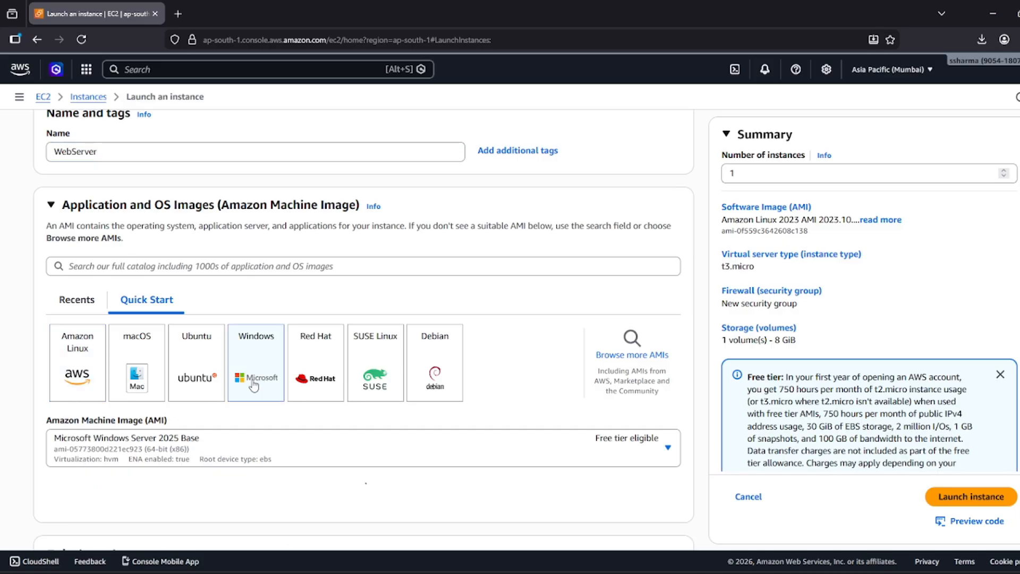
Choose t3.large as the WebServer instance type.
{"action": "scroll", "coordinate": [239, 404], "scroll_direction": "down", "scroll_amount": 3}
{"action": "scroll", "coordinate": [228, 435], "scroll_direction": "down", "scroll_amount": 2}
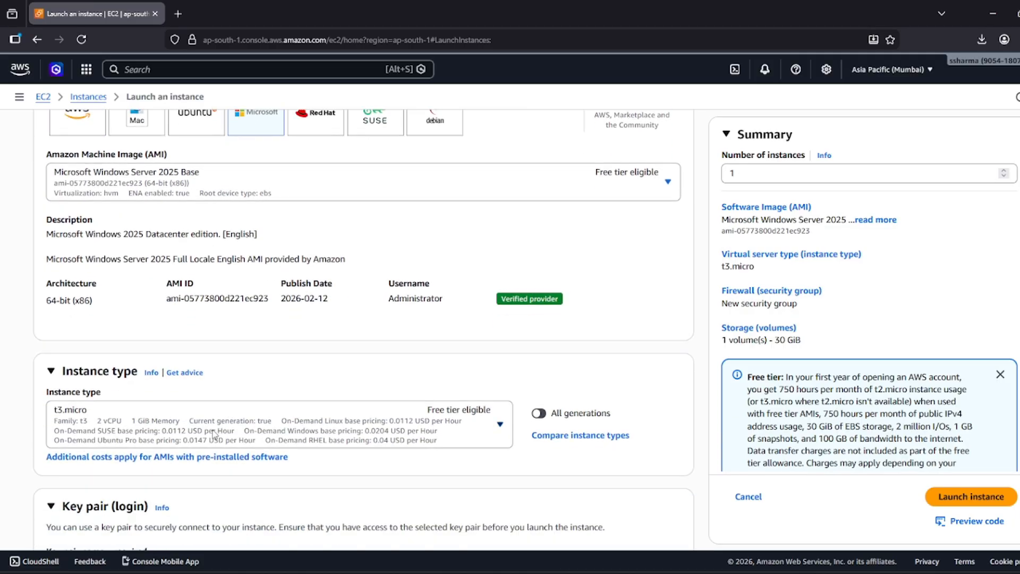
{"action": "scroll", "coordinate": [250, 388], "scroll_direction": "down", "scroll_amount": 1}
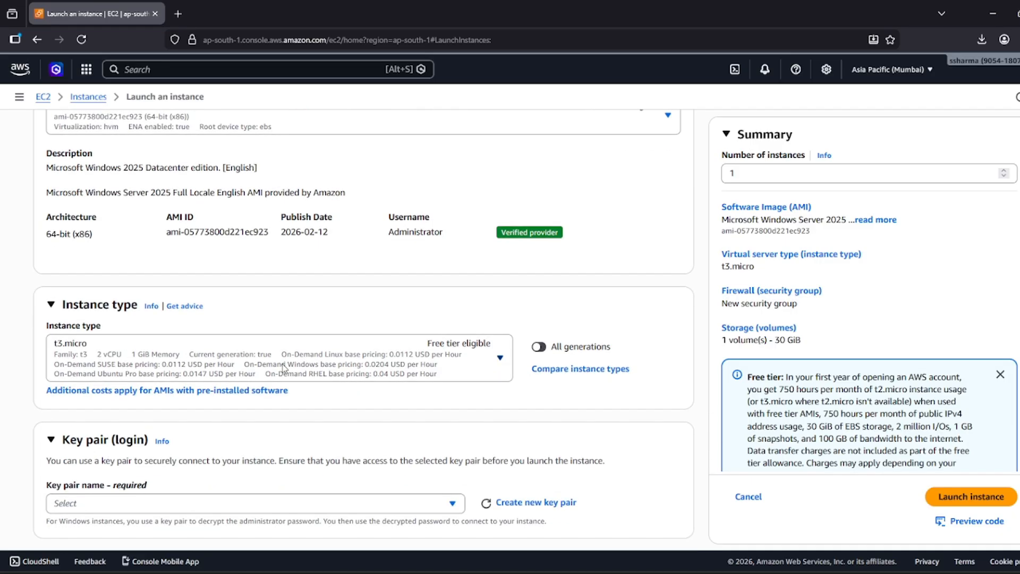
{"action": "left_click", "coordinate": [283, 368]}
{"action": "scroll", "coordinate": [126, 312], "scroll_direction": "down", "scroll_amount": 1}
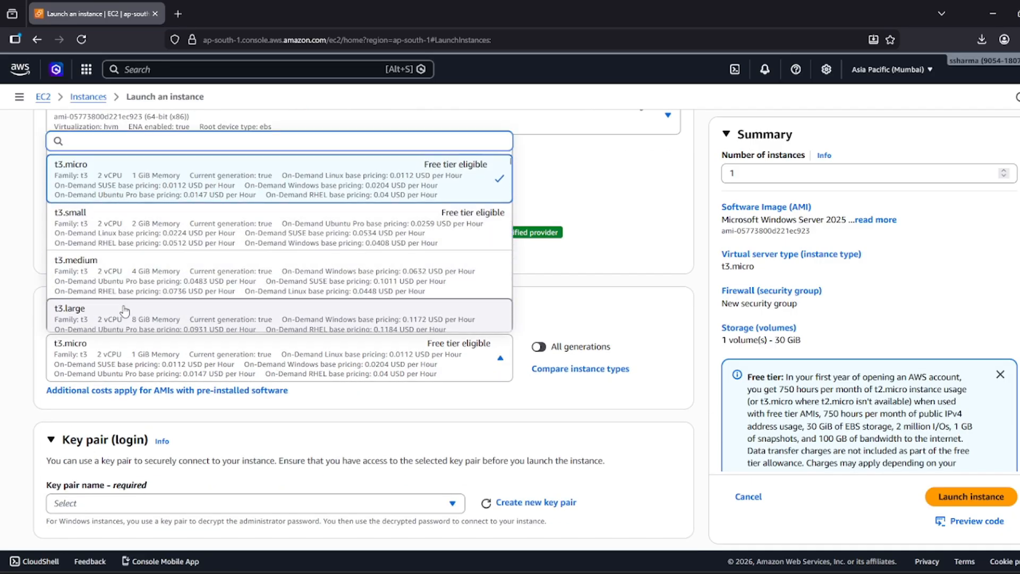
{"action": "scroll", "coordinate": [159, 316], "scroll_direction": "down", "scroll_amount": 1}
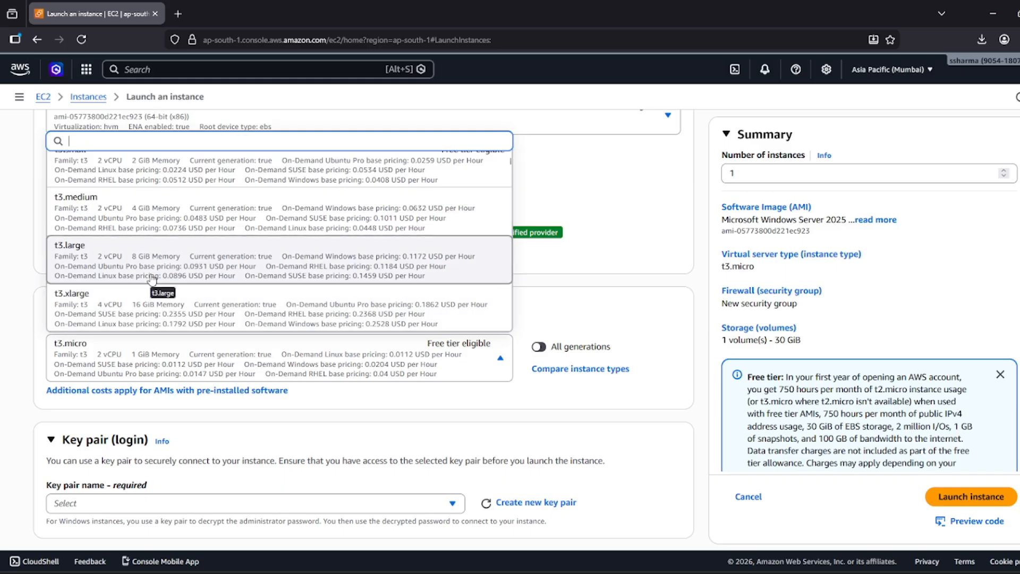
{"action": "left_click", "coordinate": [152, 279]}
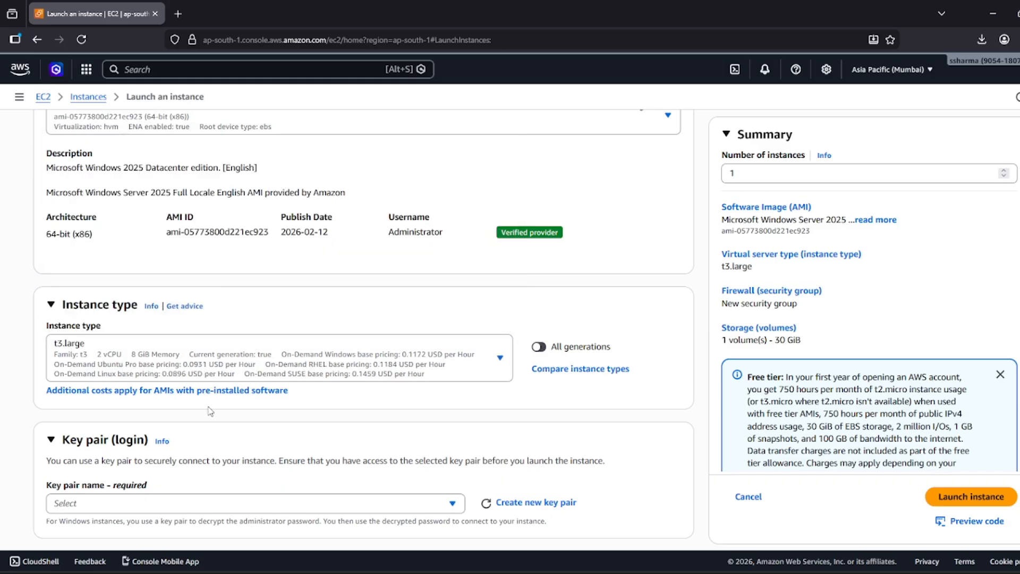
Select the existing Test-Instance-Keys key pair for the instance.
{"action": "scroll", "coordinate": [161, 389], "scroll_direction": "down", "scroll_amount": 3}
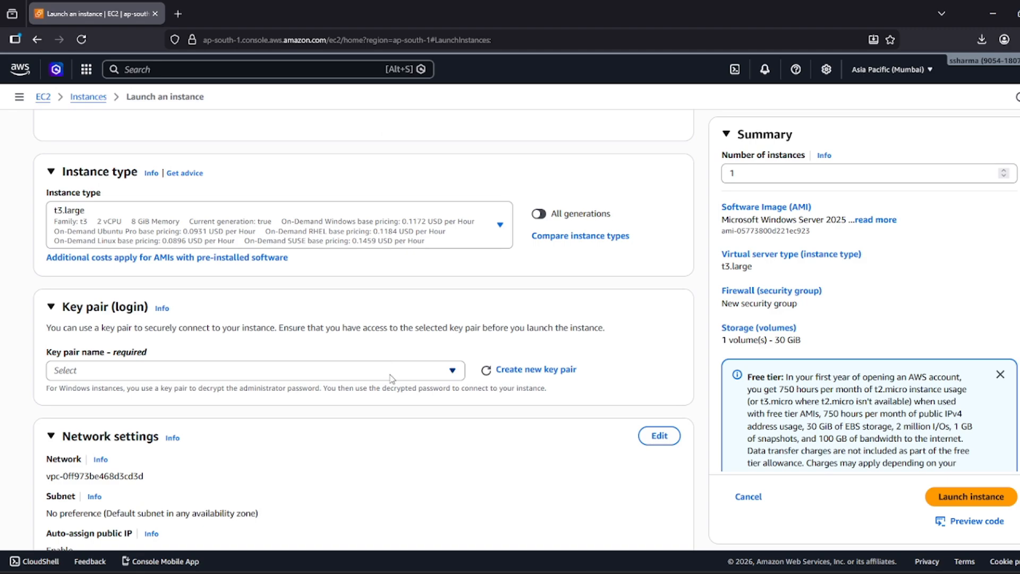
{"action": "left_click", "coordinate": [425, 378]}
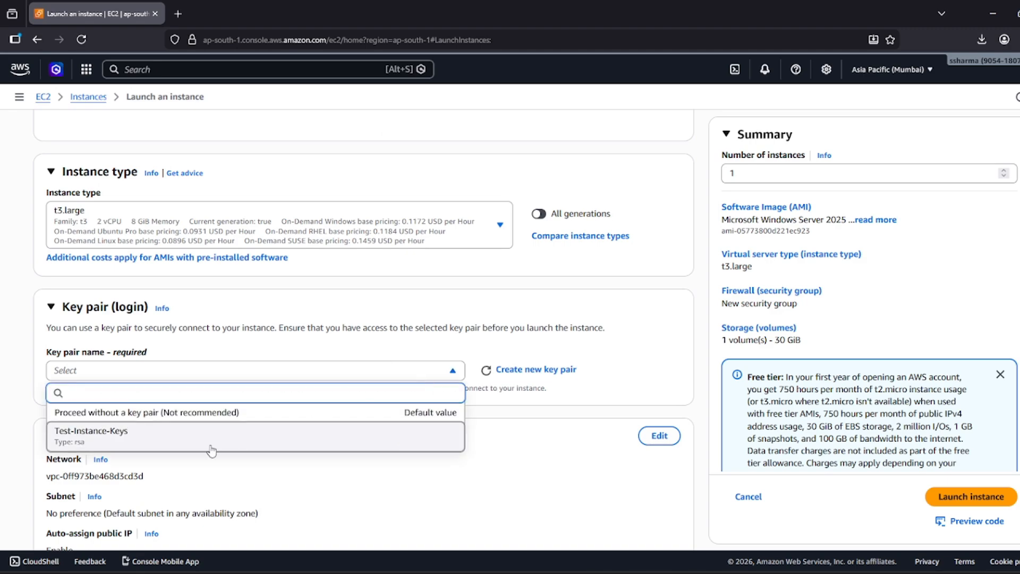
{"action": "left_click", "coordinate": [155, 447]}
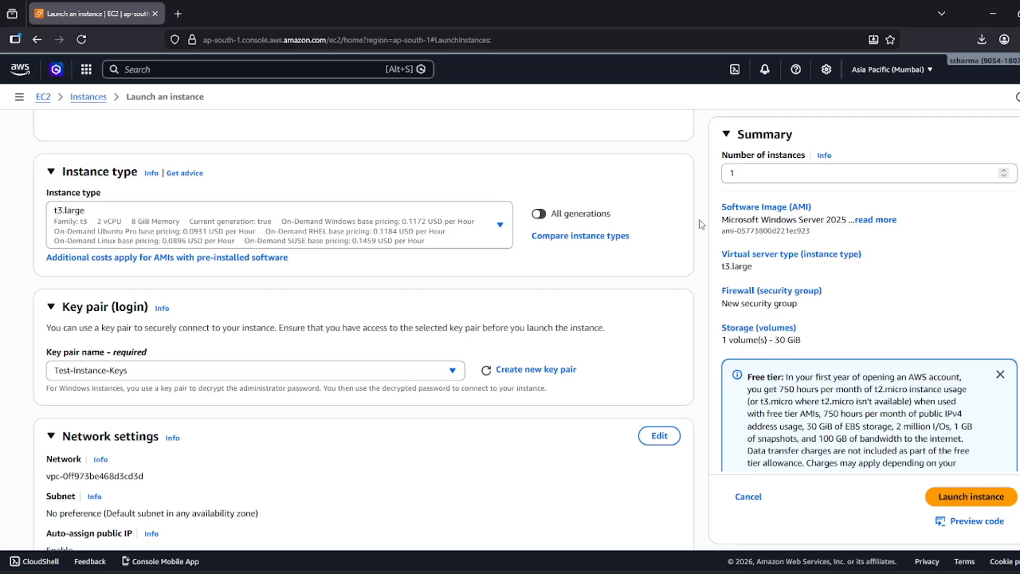
Change the gp3 root volume size from 30 to 60 GiB and launch WebServer.
{"action": "scroll", "coordinate": [374, 244], "scroll_direction": "down", "scroll_amount": 3}
{"action": "scroll", "coordinate": [375, 248], "scroll_direction": "down", "scroll_amount": 2}
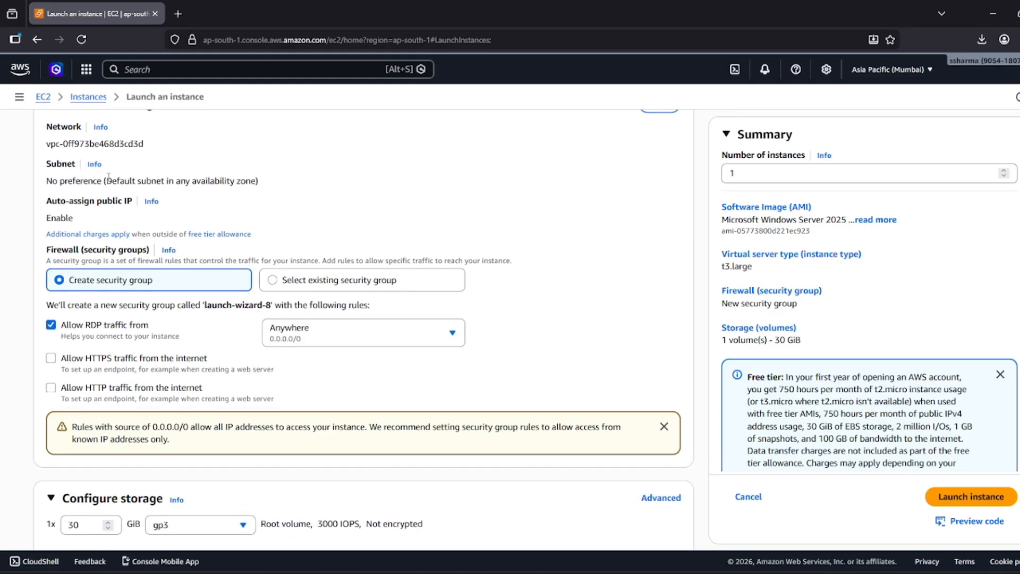
{"action": "scroll", "coordinate": [94, 282], "scroll_direction": "up", "scroll_amount": 1}
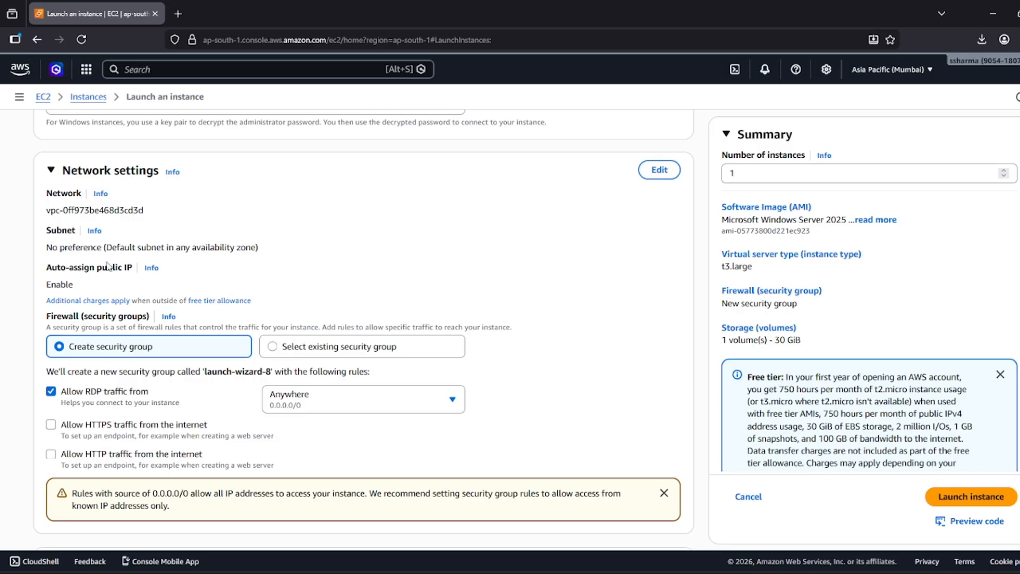
{"action": "scroll", "coordinate": [122, 274], "scroll_direction": "down", "scroll_amount": 3}
{"action": "scroll", "coordinate": [123, 276], "scroll_direction": "down", "scroll_amount": 2}
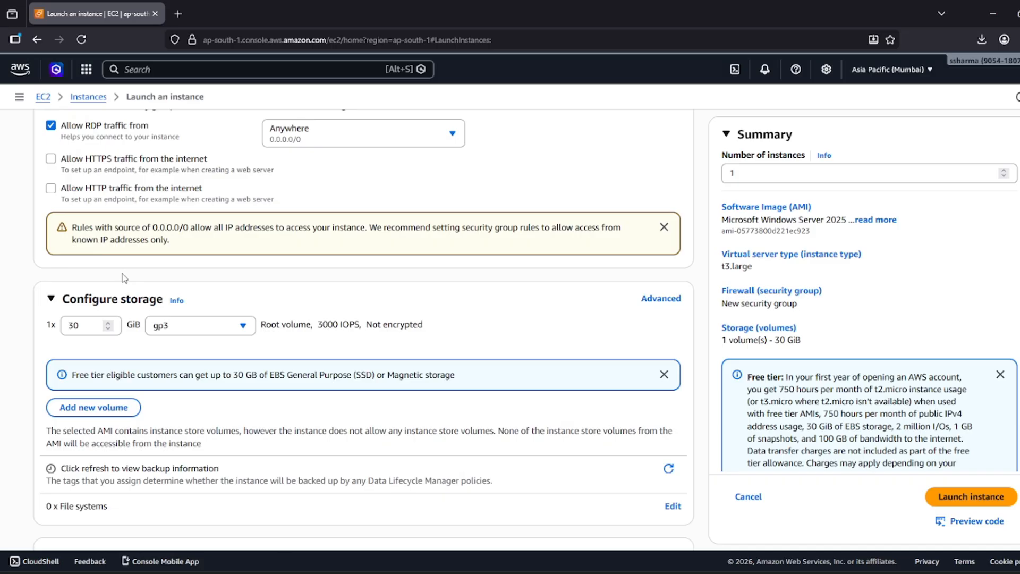
{"action": "left_click", "coordinate": [93, 324]}
{"action": "double_click", "coordinate": [94, 323]}
{"action": "type", "text": "60"}
{"action": "left_click", "coordinate": [748, 178]}
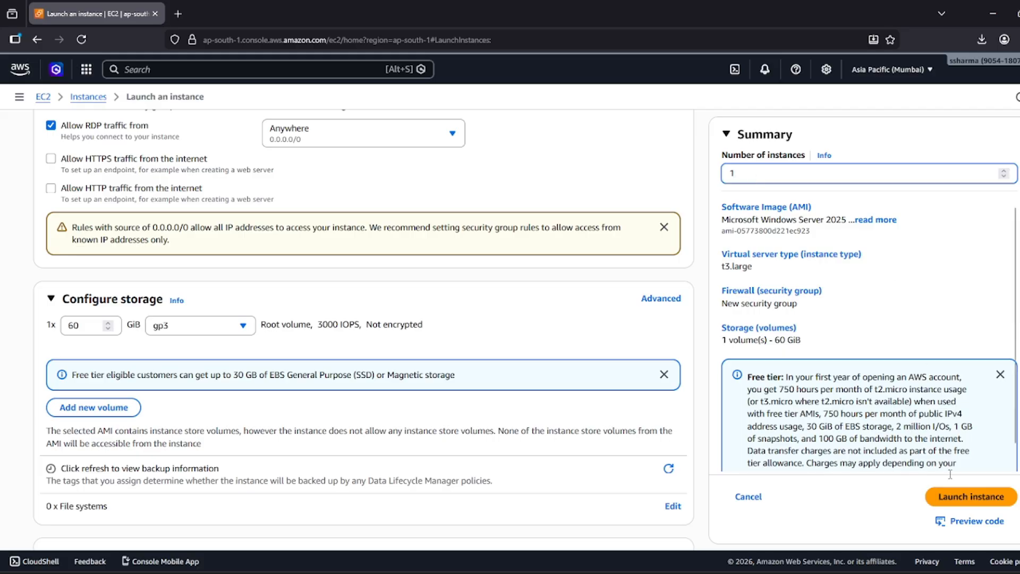
{"action": "left_click", "coordinate": [953, 499]}
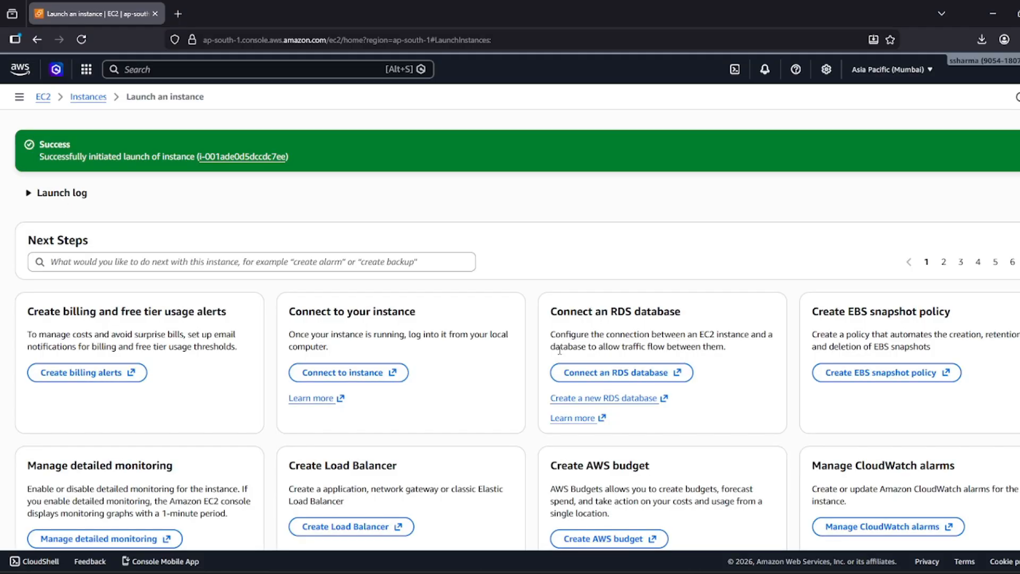
In the instances list, select WebServer and widen Status check to confirm Running, 3/3 passed.
{"action": "left_click", "coordinate": [101, 97]}
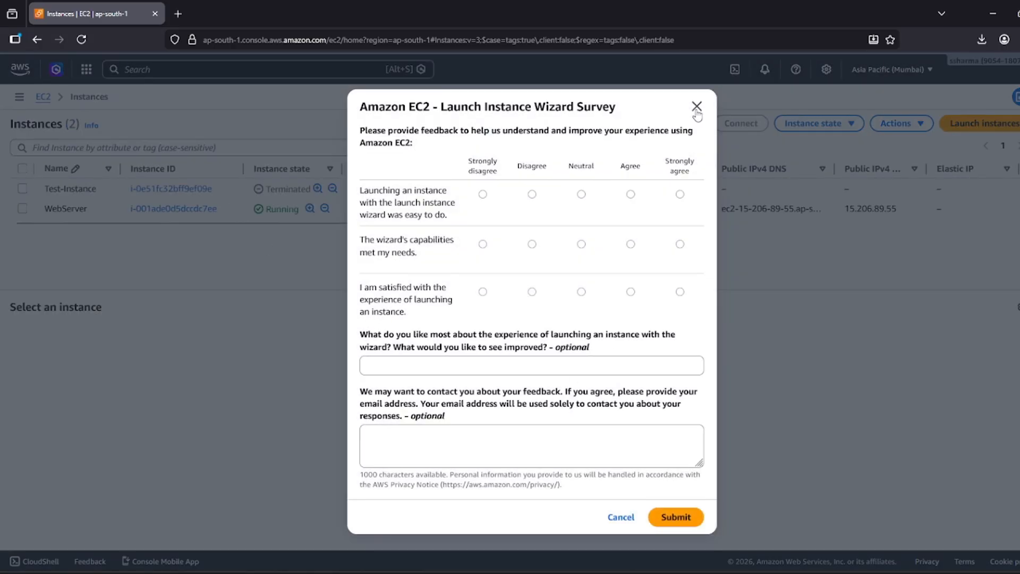
{"action": "left_click", "coordinate": [696, 105]}
{"action": "left_click_drag", "start_coordinate": [295, 210], "coordinate": [266, 209]}
{"action": "left_click", "coordinate": [510, 212]}
{"action": "left_click_drag", "start_coordinate": [485, 212], "coordinate": [458, 211]}
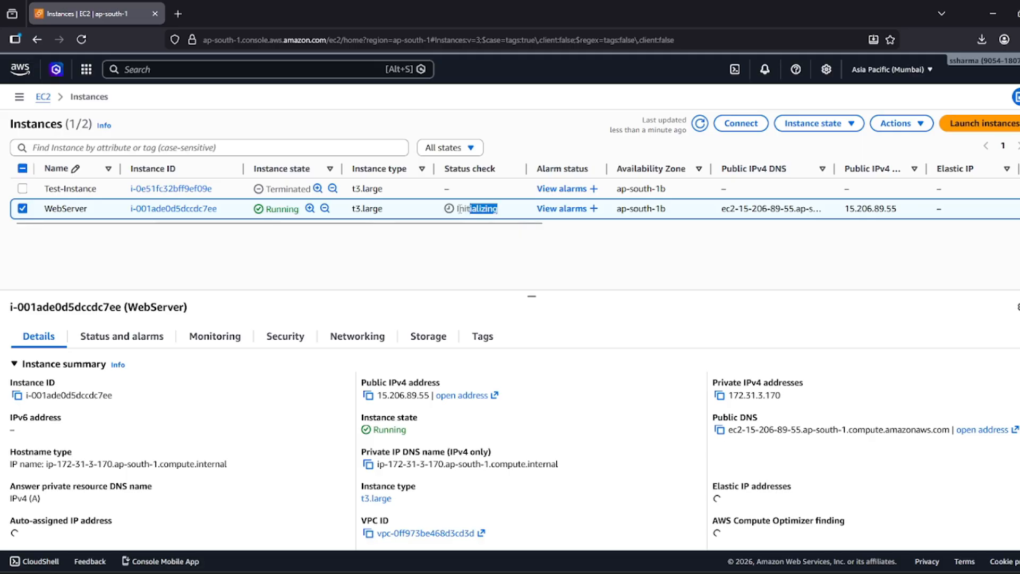
{"action": "left_click", "coordinate": [444, 239]}
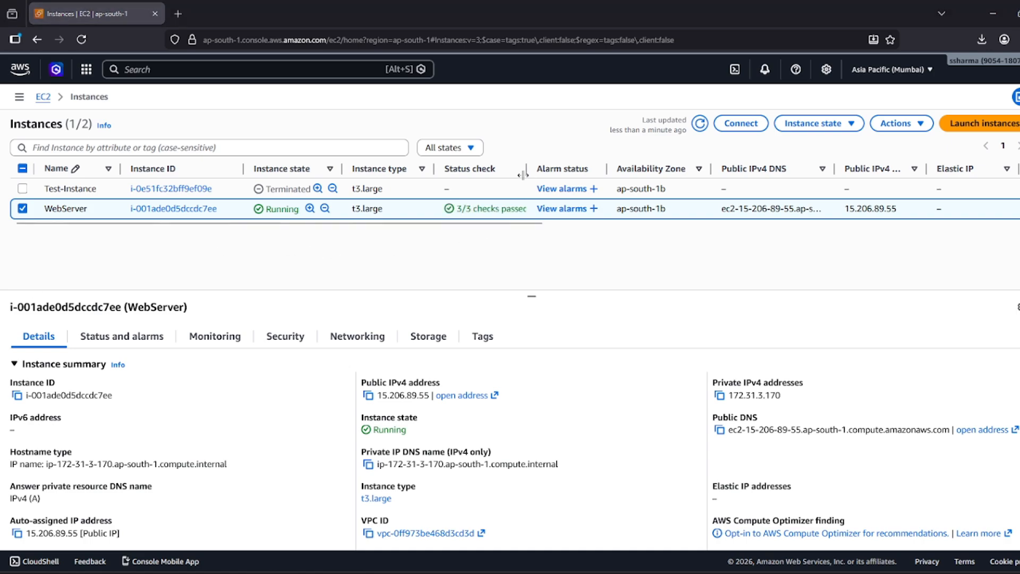
{"action": "left_click_drag", "start_coordinate": [527, 170], "coordinate": [559, 170]}
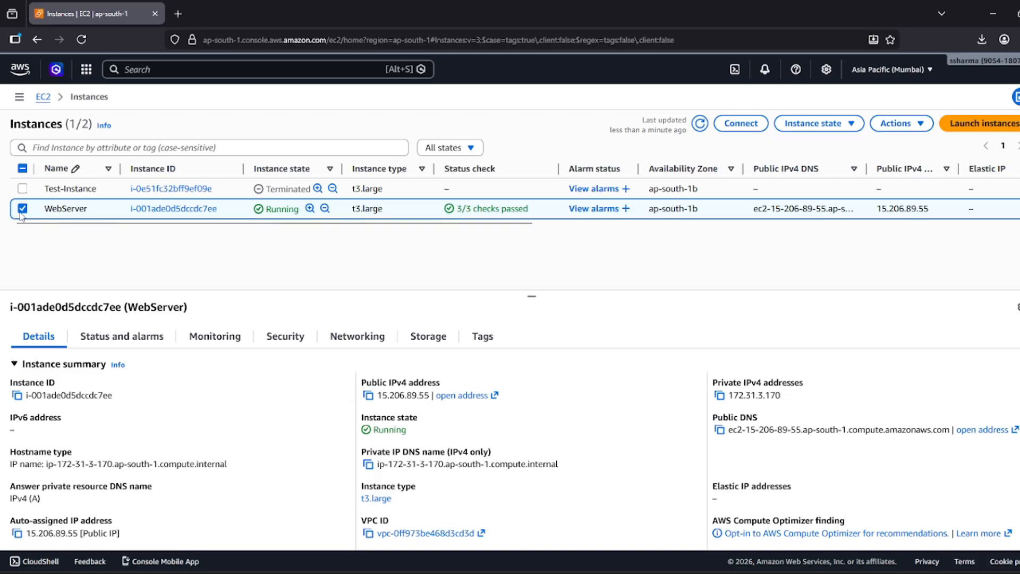
Download WebServer.rdp from the RDP client connect options and go to Get Windows password.
{"action": "left_click", "coordinate": [745, 131]}
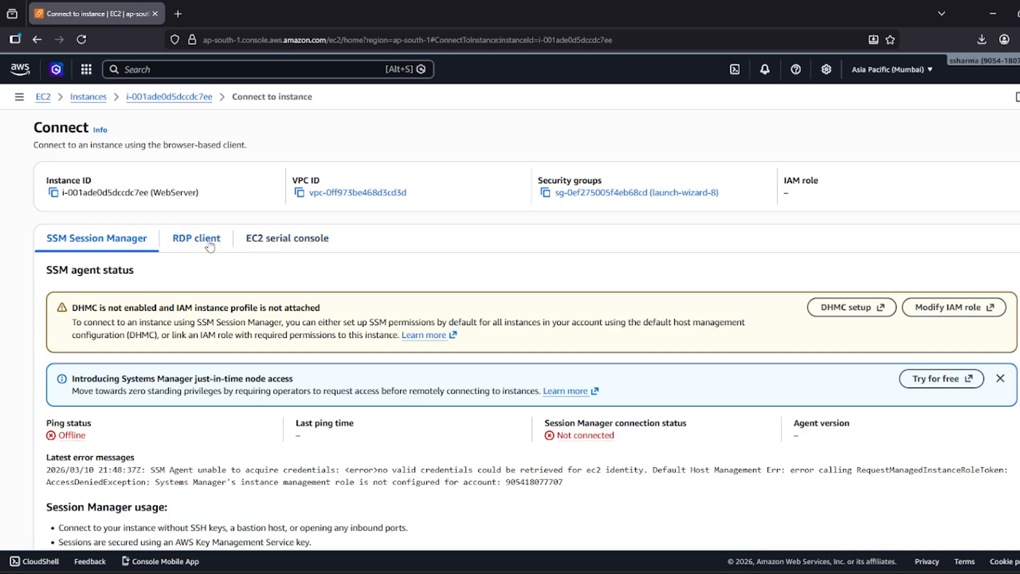
{"action": "left_click", "coordinate": [210, 245]}
{"action": "scroll", "coordinate": [191, 287], "scroll_direction": "down", "scroll_amount": 1}
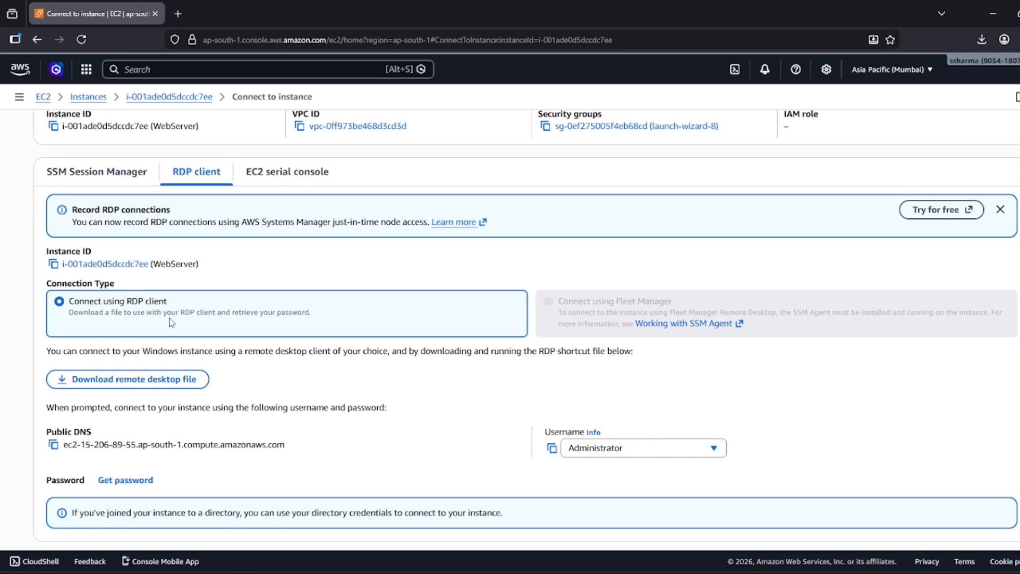
{"action": "left_click", "coordinate": [141, 383]}
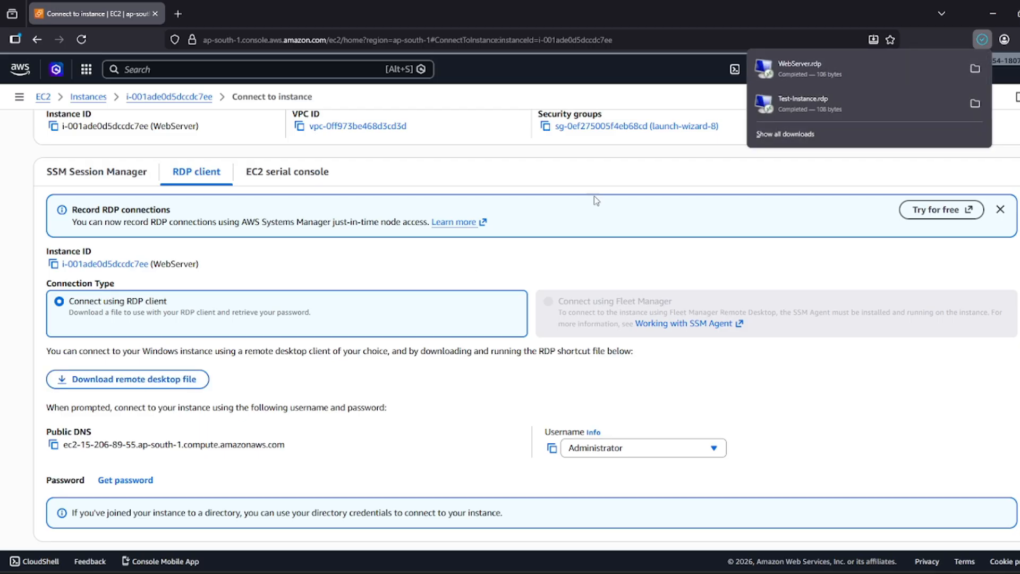
{"action": "left_click", "coordinate": [143, 481]}
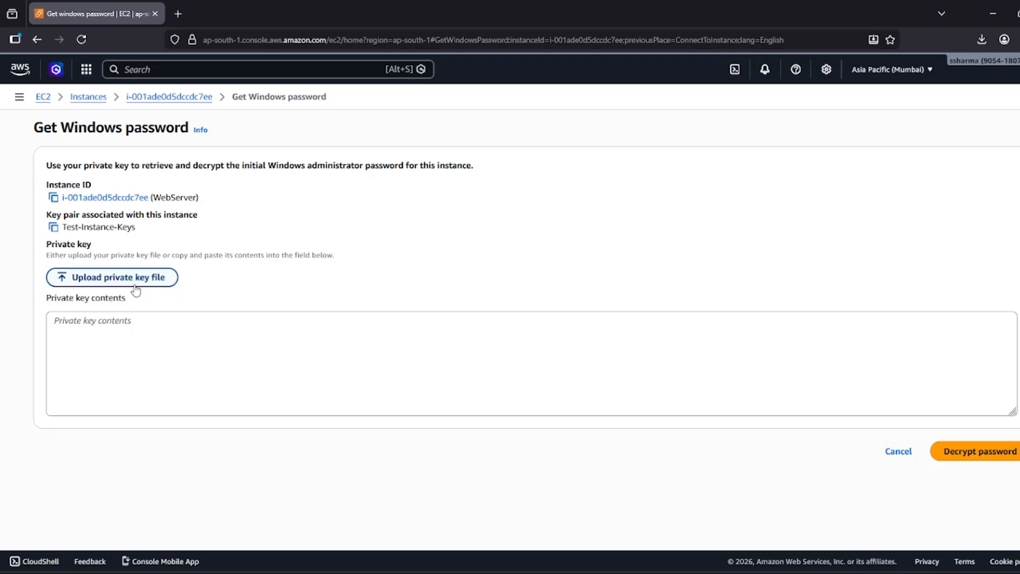
Upload Test-Instance-Keys.pem, decrypt the Administrator password, and copy it to the clipboard.
{"action": "left_click", "coordinate": [136, 286]}
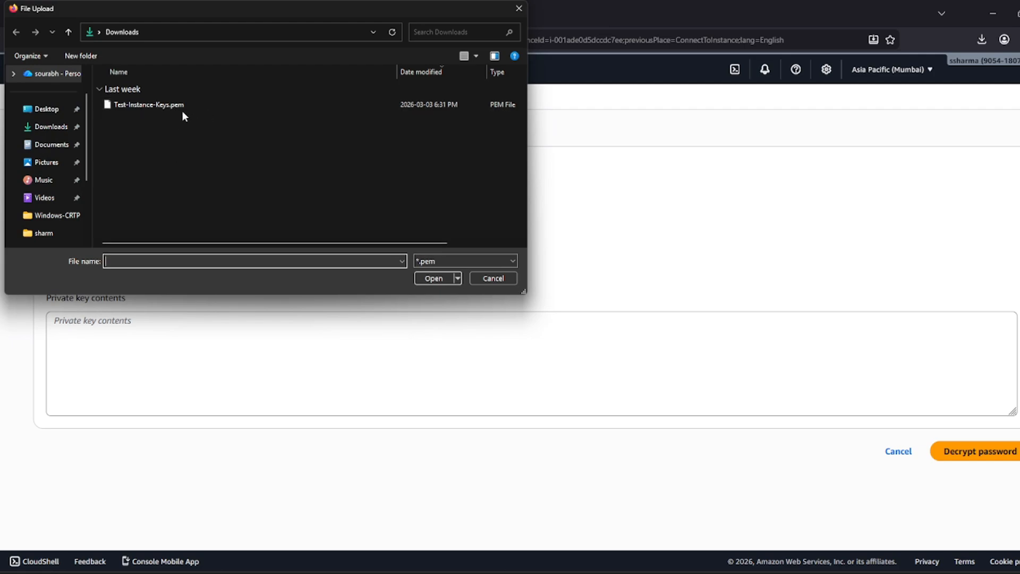
{"action": "left_click", "coordinate": [188, 105]}
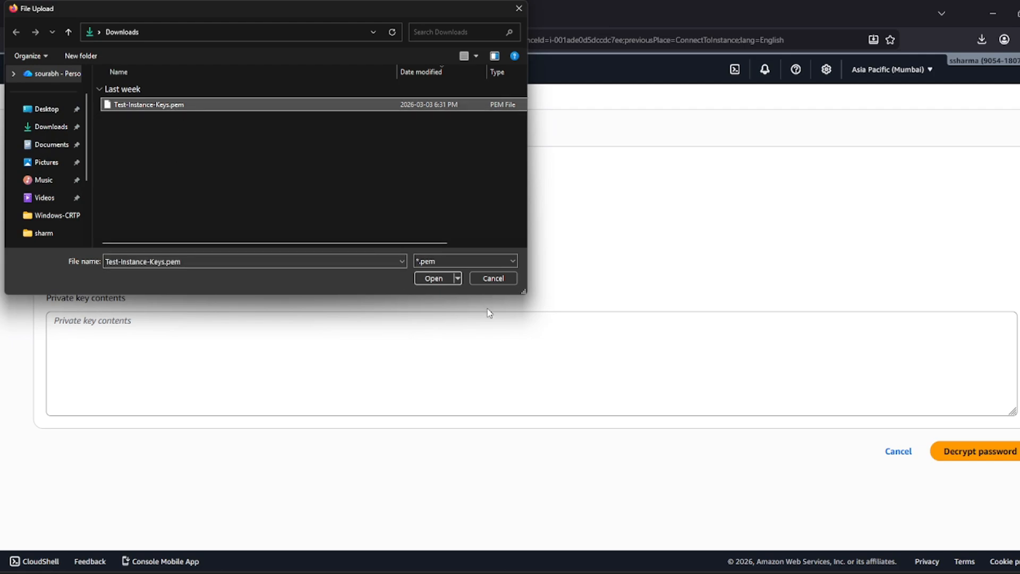
{"action": "left_click", "coordinate": [434, 279]}
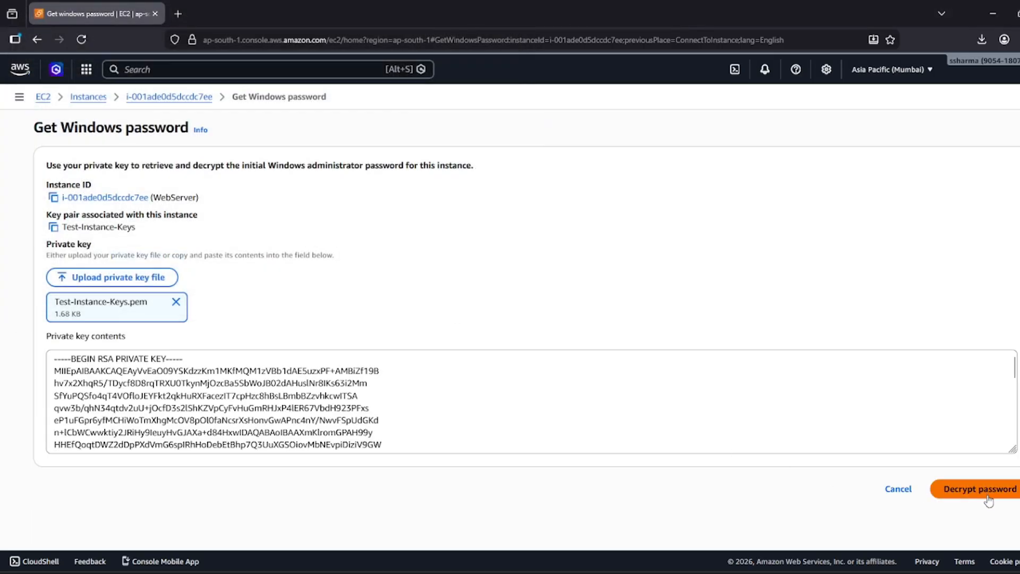
{"action": "left_click", "coordinate": [943, 487]}
{"action": "scroll", "coordinate": [244, 424], "scroll_direction": "down", "scroll_amount": 3}
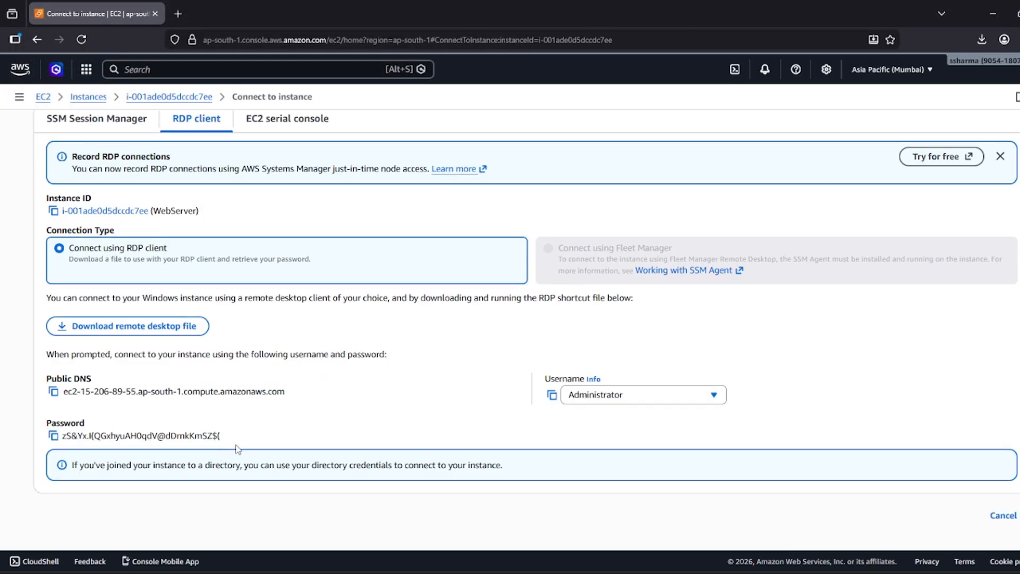
{"action": "left_click", "coordinate": [53, 436]}
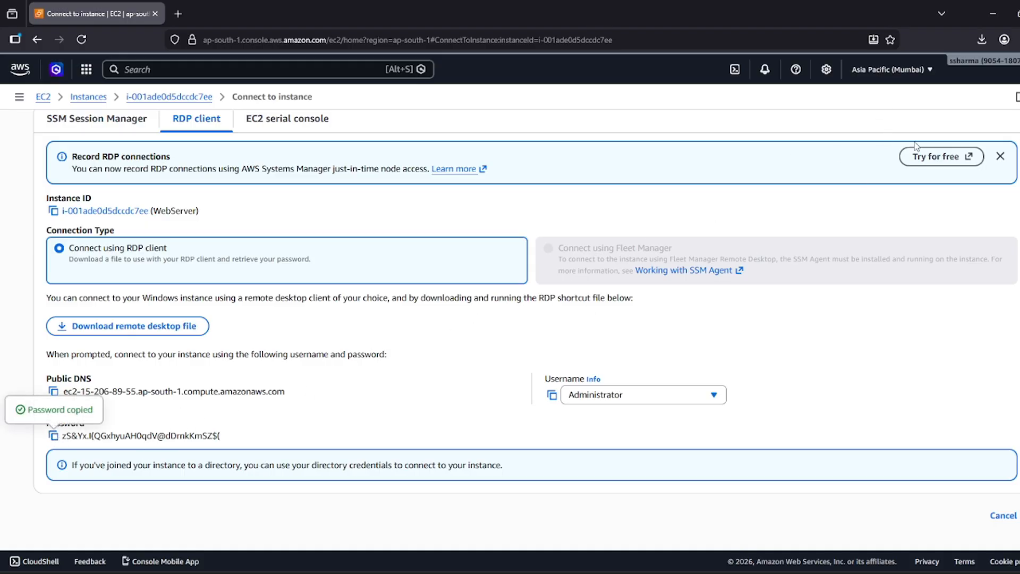
Launch WebServer.rdp from downloads and sign in as Administrator with the pasted password, trusting the certificate.
{"action": "left_click", "coordinate": [982, 44]}
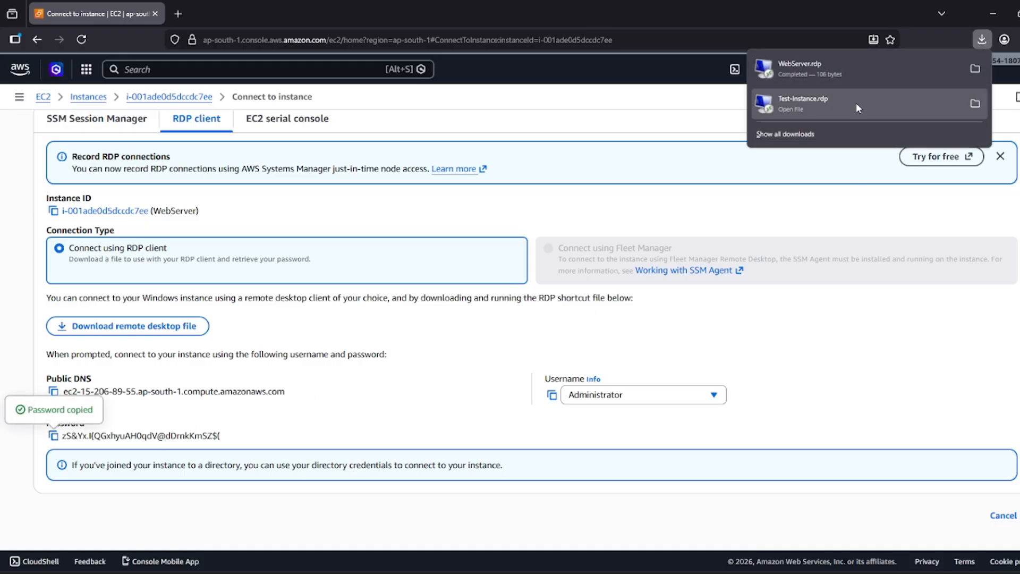
{"action": "left_click", "coordinate": [806, 74]}
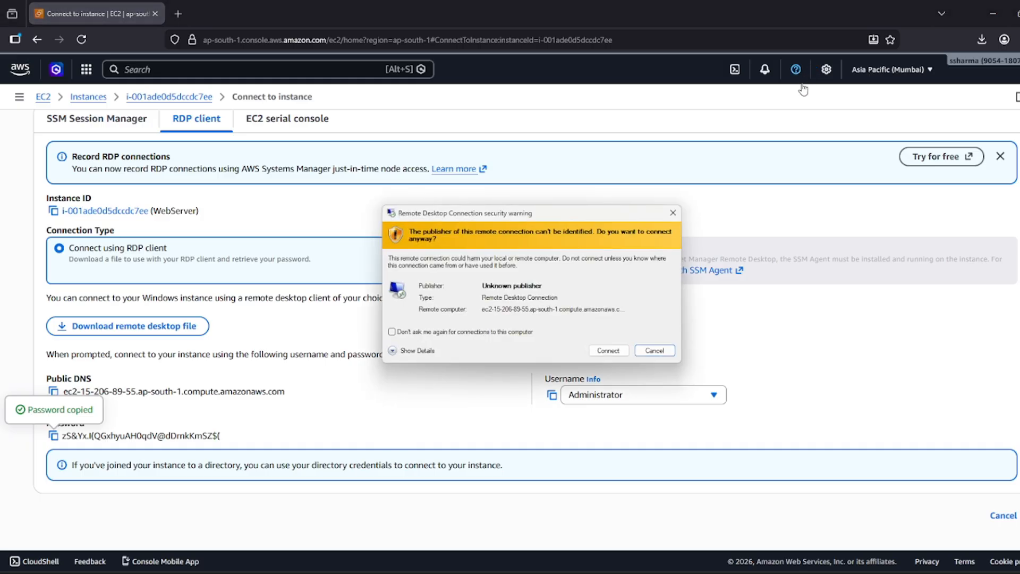
{"action": "left_click", "coordinate": [609, 350]}
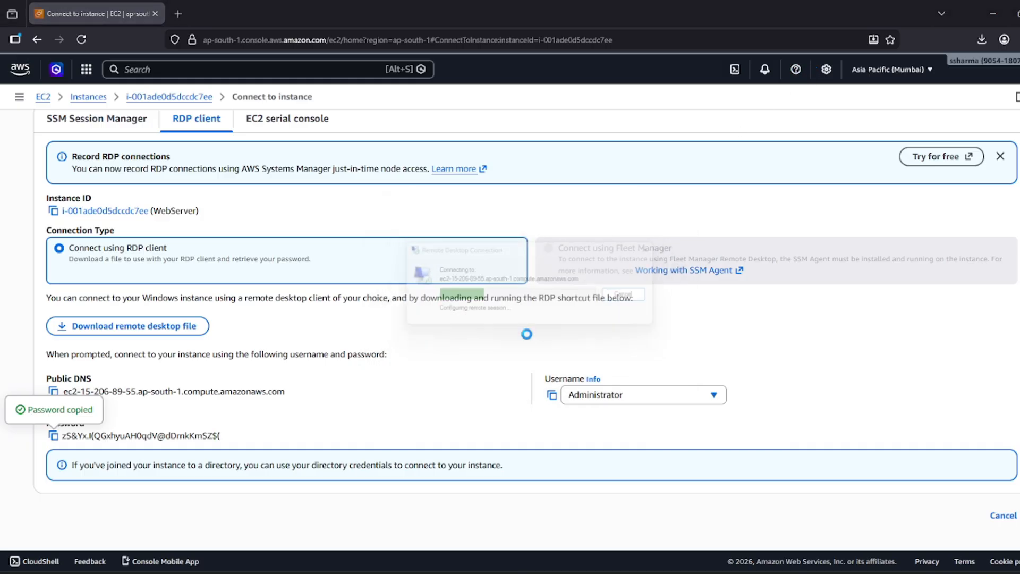
{"action": "key", "text": "ctrl+v"}
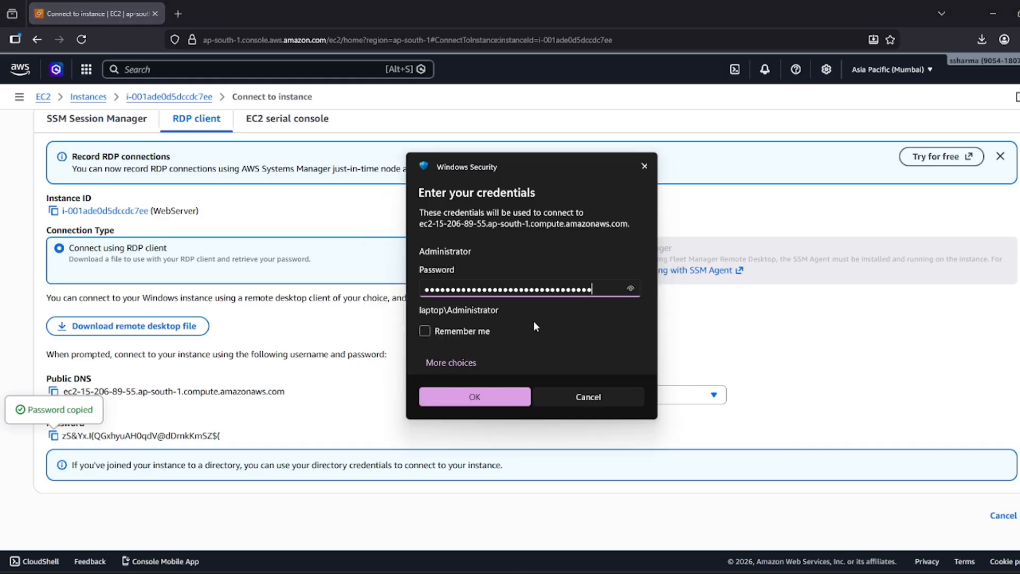
{"action": "left_click", "coordinate": [496, 396]}
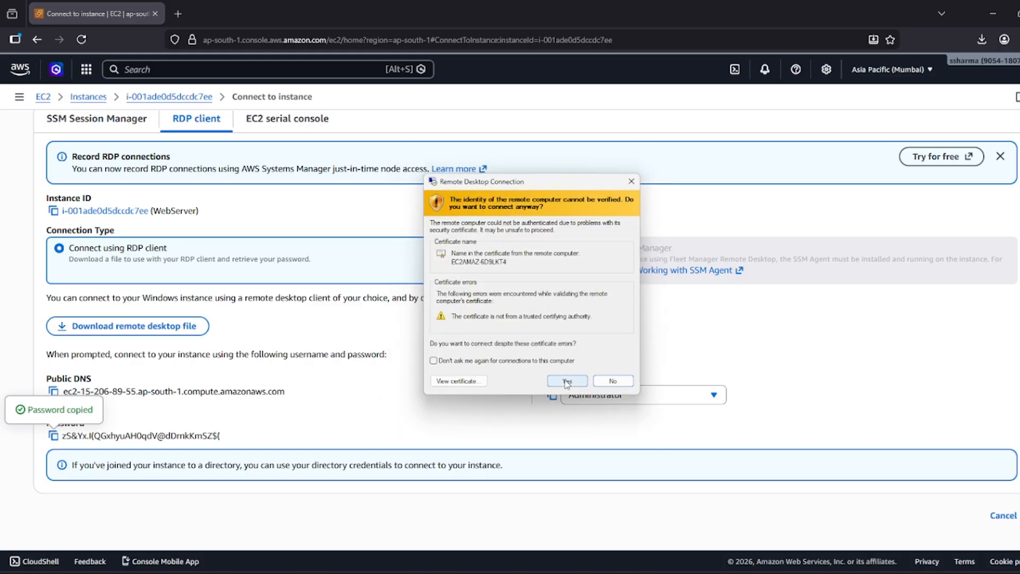
{"action": "left_click", "coordinate": [566, 381]}
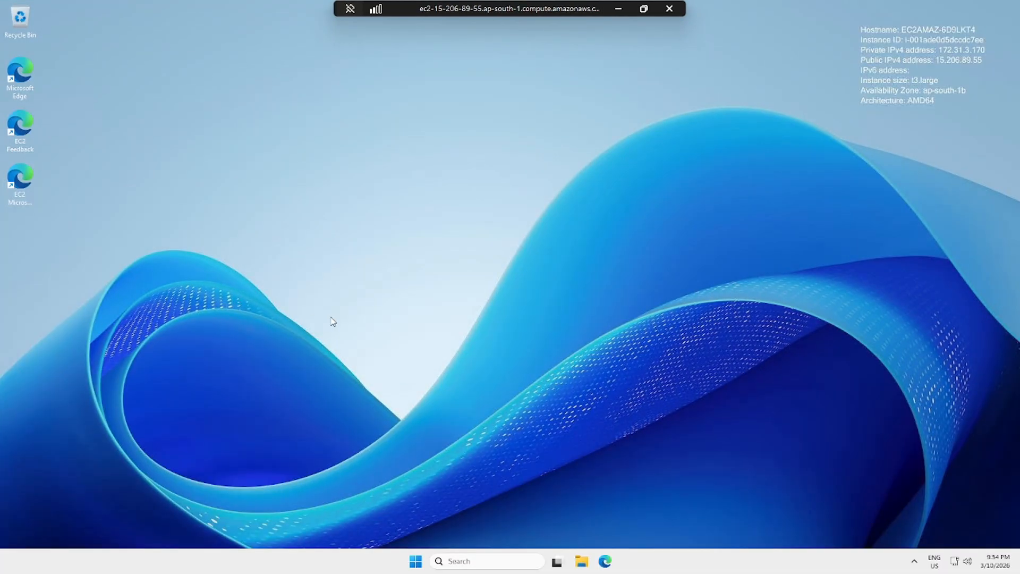
Create a folder named Share on the remote C: drive and open it.
{"action": "left_click", "coordinate": [582, 560]}
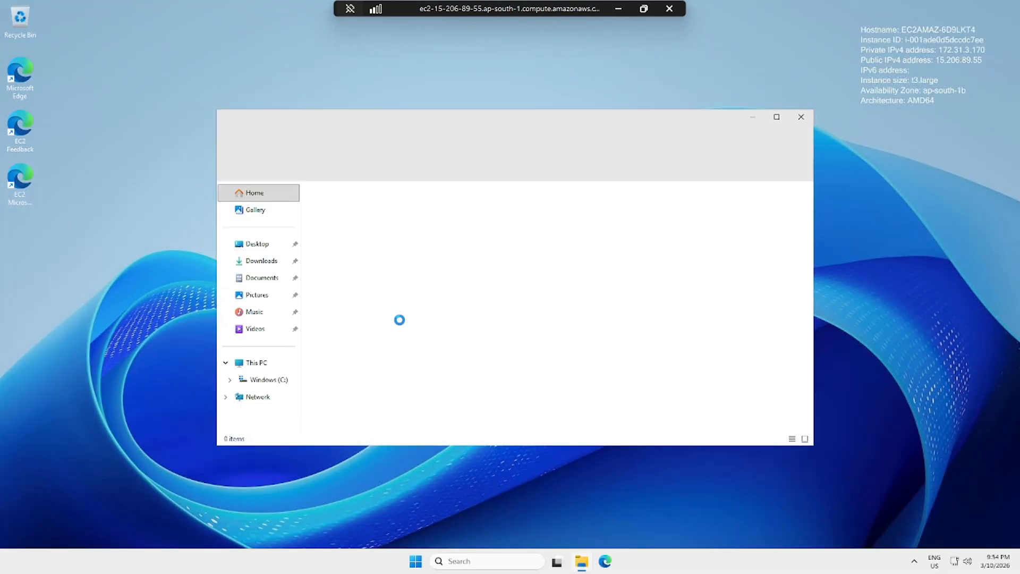
{"action": "left_click", "coordinate": [268, 379]}
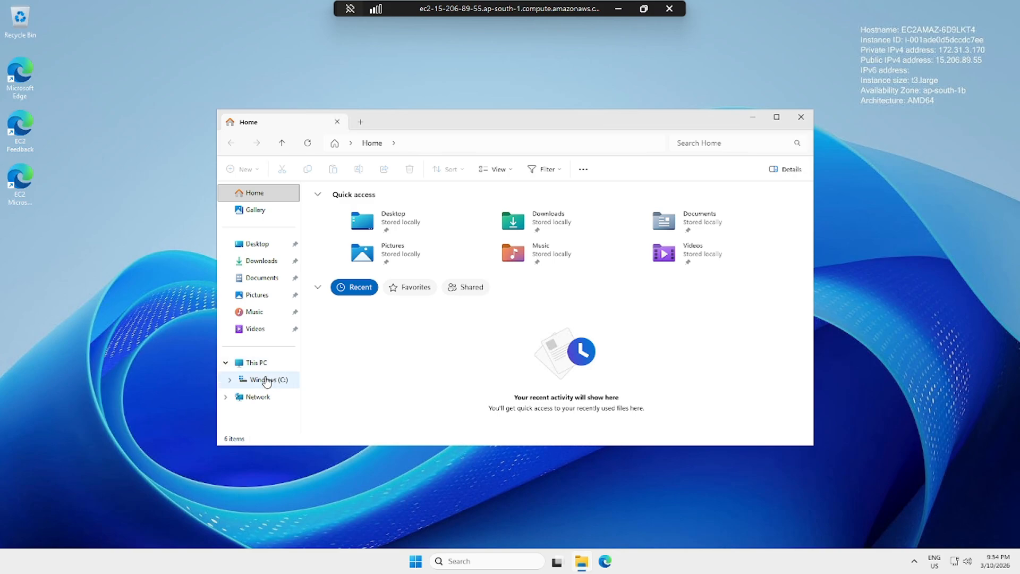
{"action": "right_click", "coordinate": [397, 324]}
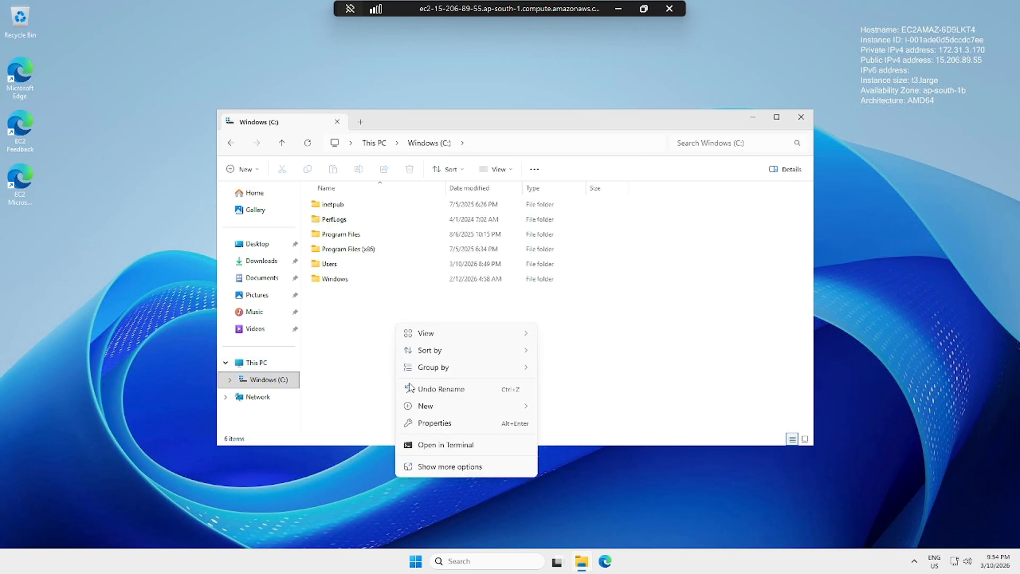
{"action": "mouse_move", "coordinate": [426, 407]}
{"action": "left_click", "coordinate": [571, 408]}
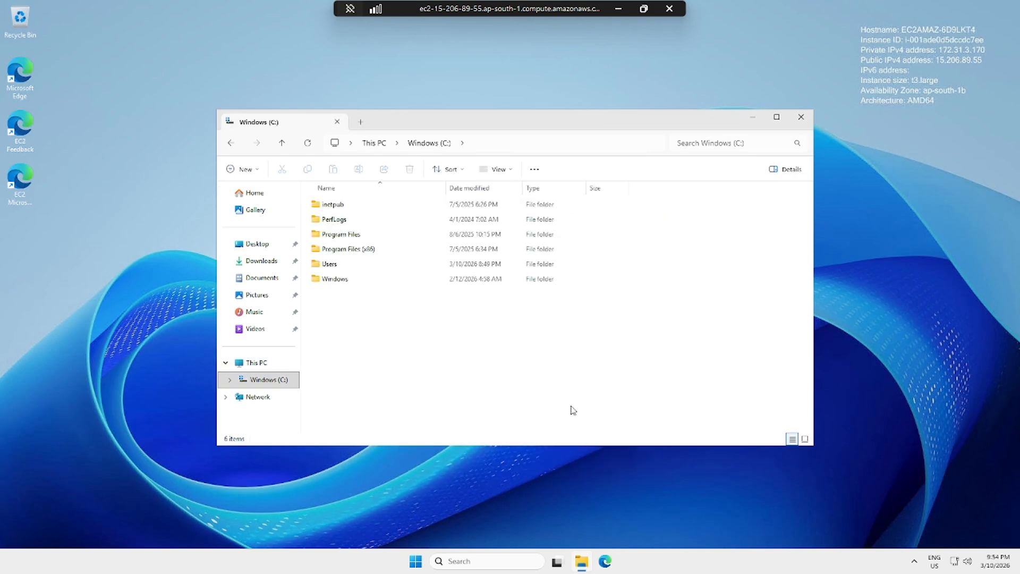
{"action": "type", "text": "Share"}
{"action": "key", "text": "Return"}
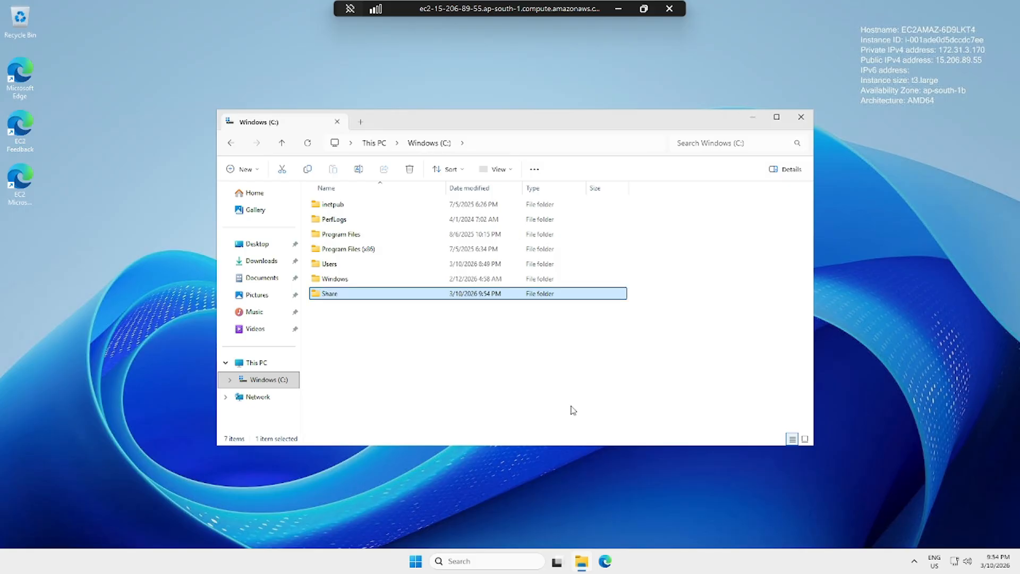
{"action": "double_click", "coordinate": [467, 300]}
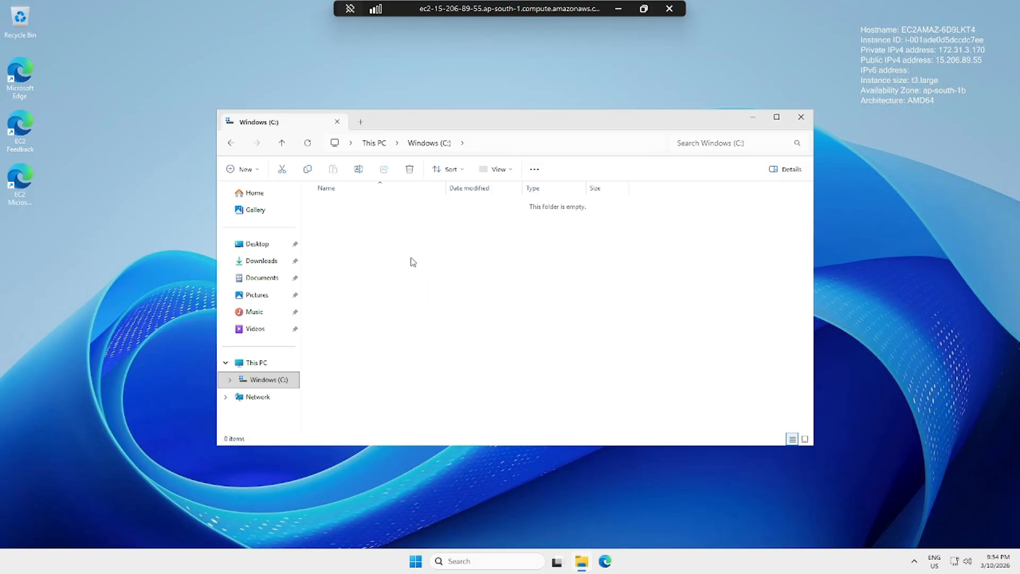
Create a text document named Test in Share and open it in Notepad.
{"action": "right_click", "coordinate": [424, 294]}
{"action": "mouse_move", "coordinate": [548, 343]}
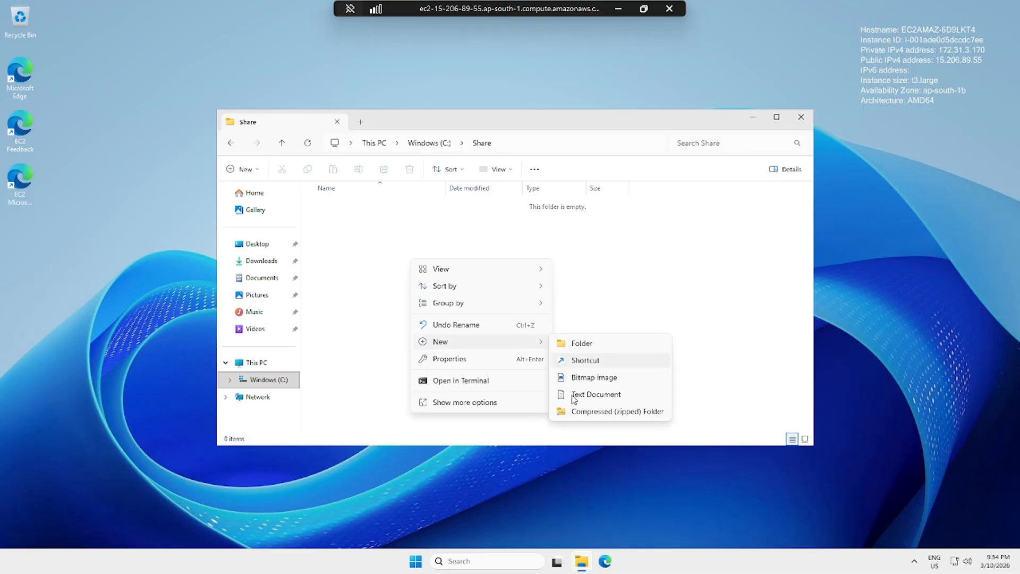
{"action": "left_click", "coordinate": [573, 396]}
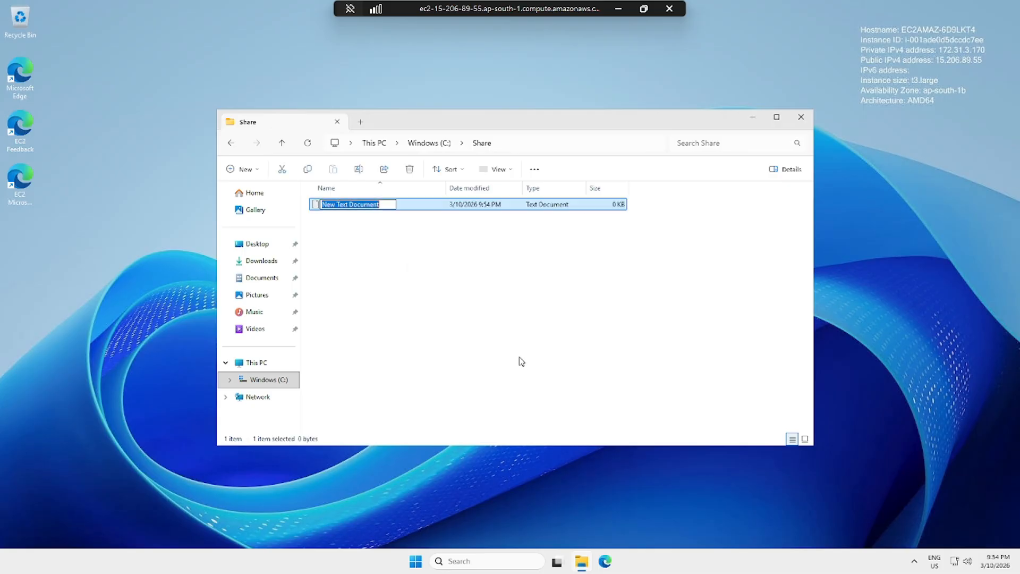
{"action": "type", "text": "Test"}
{"action": "left_click", "coordinate": [405, 212]}
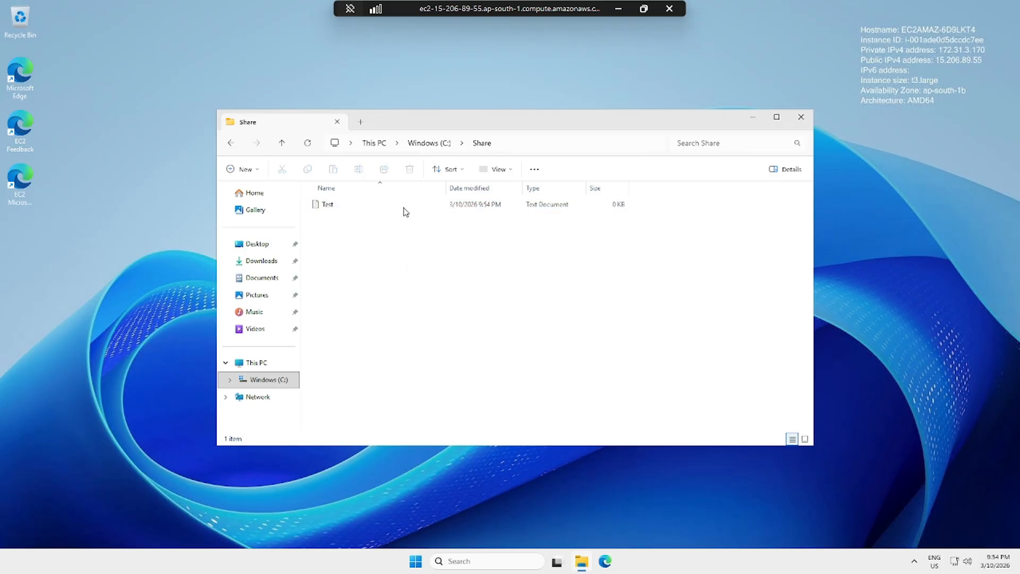
{"action": "double_click", "coordinate": [405, 209]}
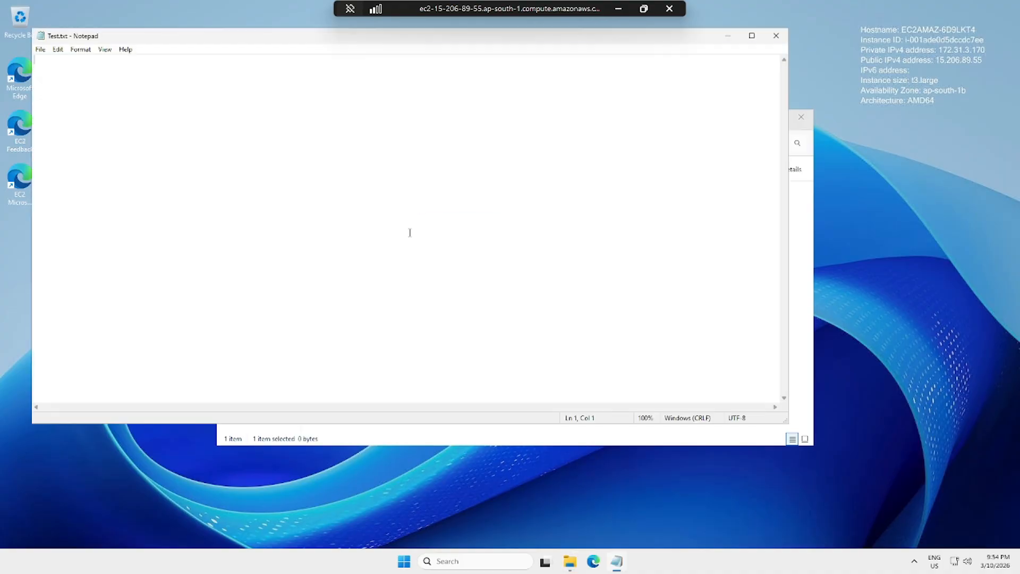
Write 'Please Subscribe' in Test.txt, save and close Notepad, and check its 16-byte size.
{"action": "type", "text": "Please Subscribe"}
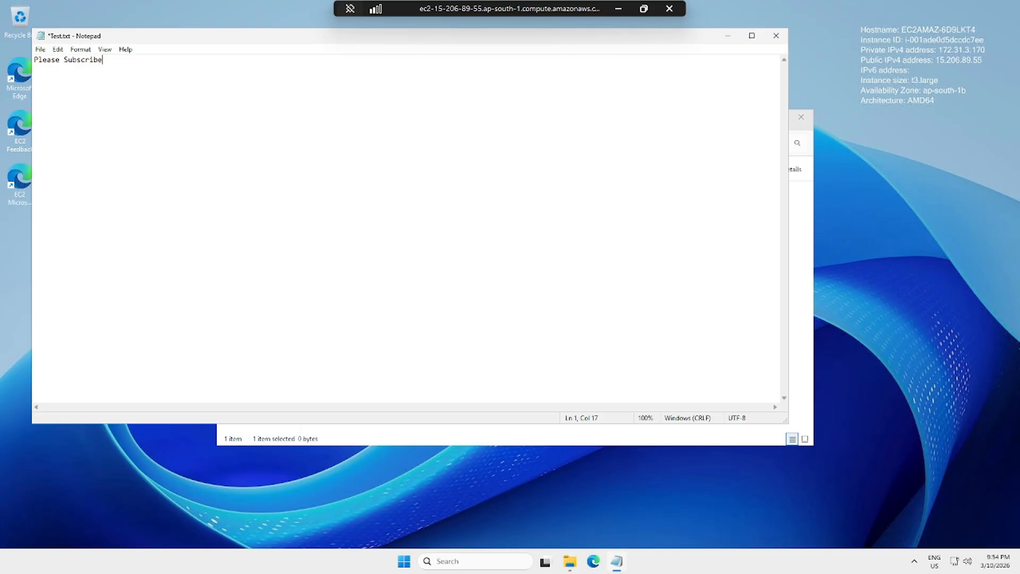
{"action": "key", "text": "ctrl+s"}
{"action": "left_click", "coordinate": [776, 36]}
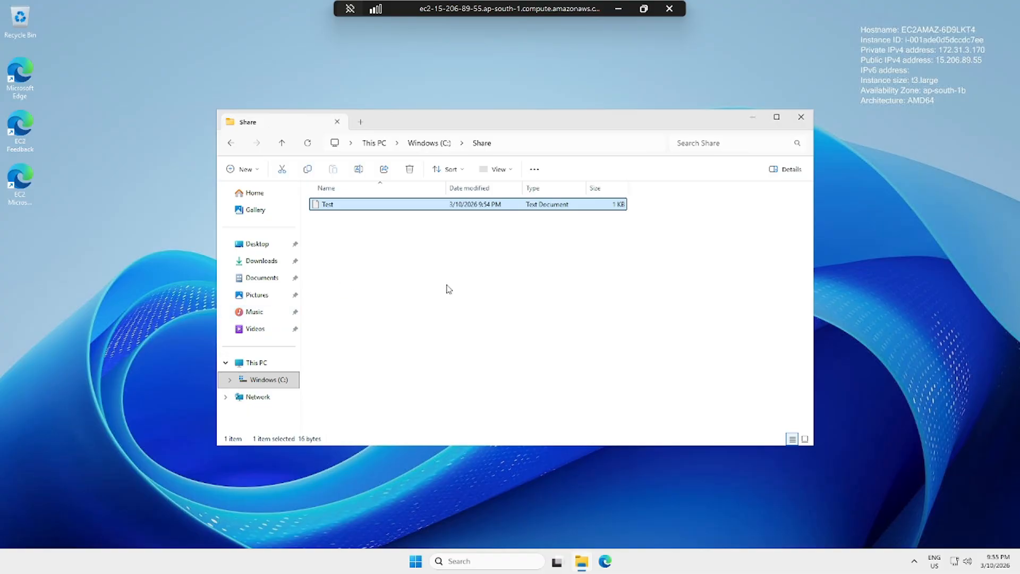
{"action": "left_click", "coordinate": [434, 234]}
{"action": "left_click", "coordinate": [363, 204]}
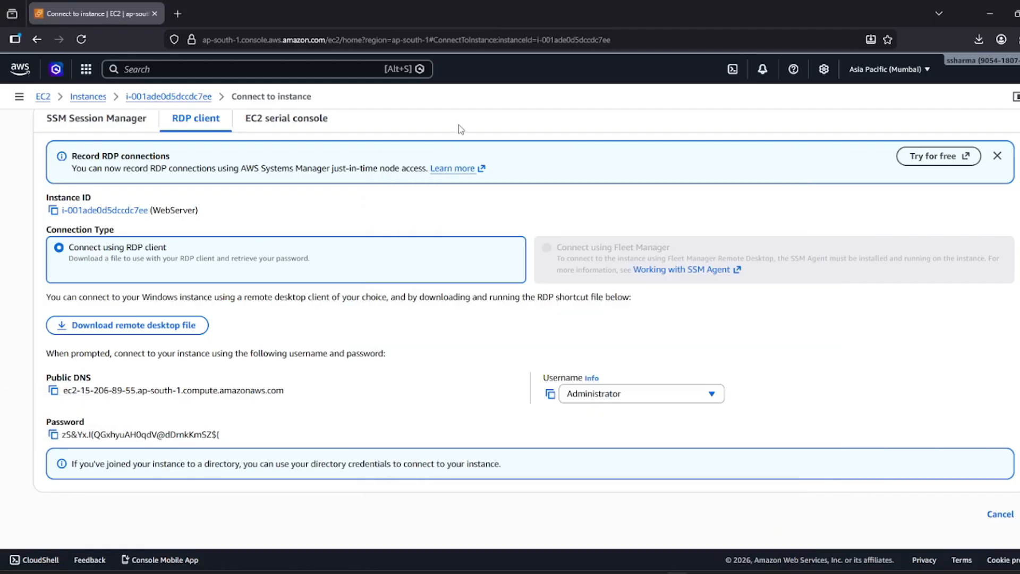
Go to Elastic Block Store > Snapshots, see the list is empty, and open the Create snapshot form.
{"action": "left_click", "coordinate": [44, 98]}
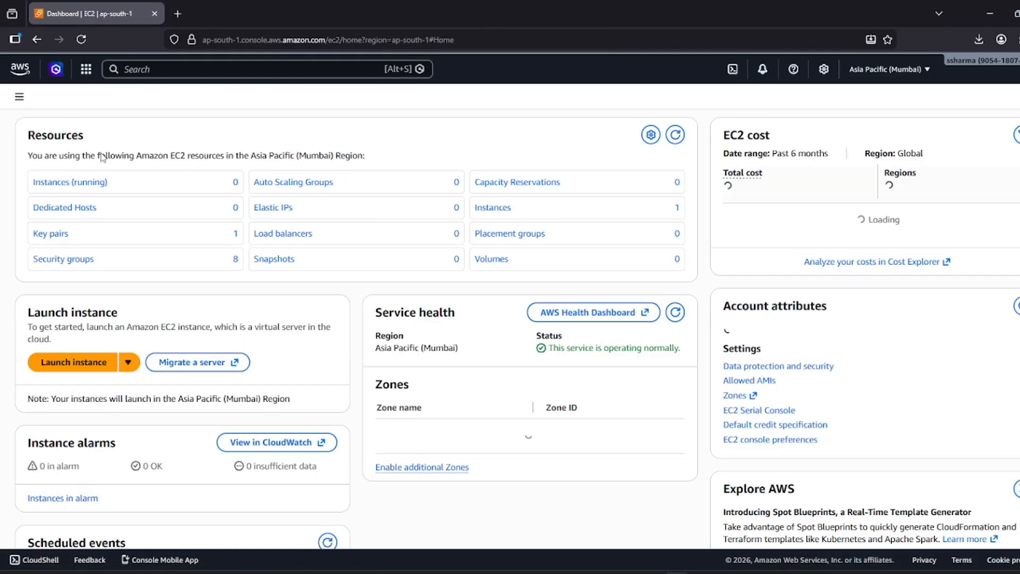
{"action": "left_click", "coordinate": [19, 99]}
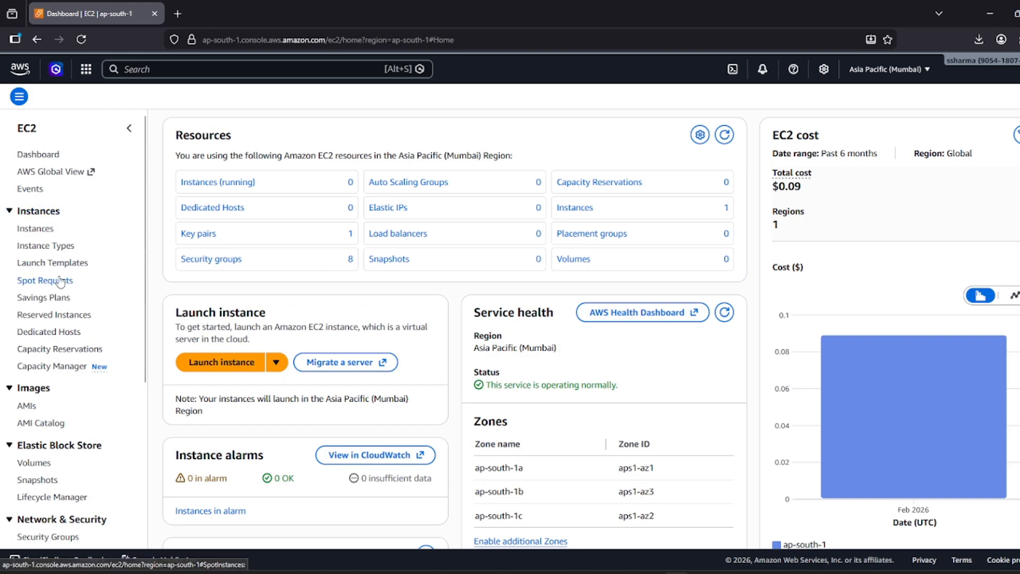
{"action": "scroll", "coordinate": [59, 282], "scroll_direction": "down", "scroll_amount": 4}
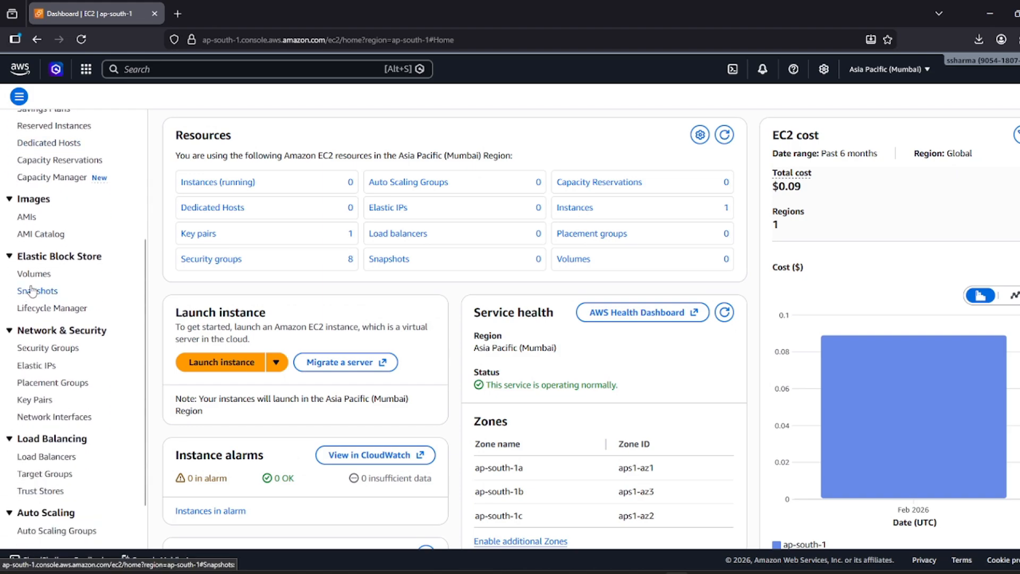
{"action": "left_click", "coordinate": [35, 293]}
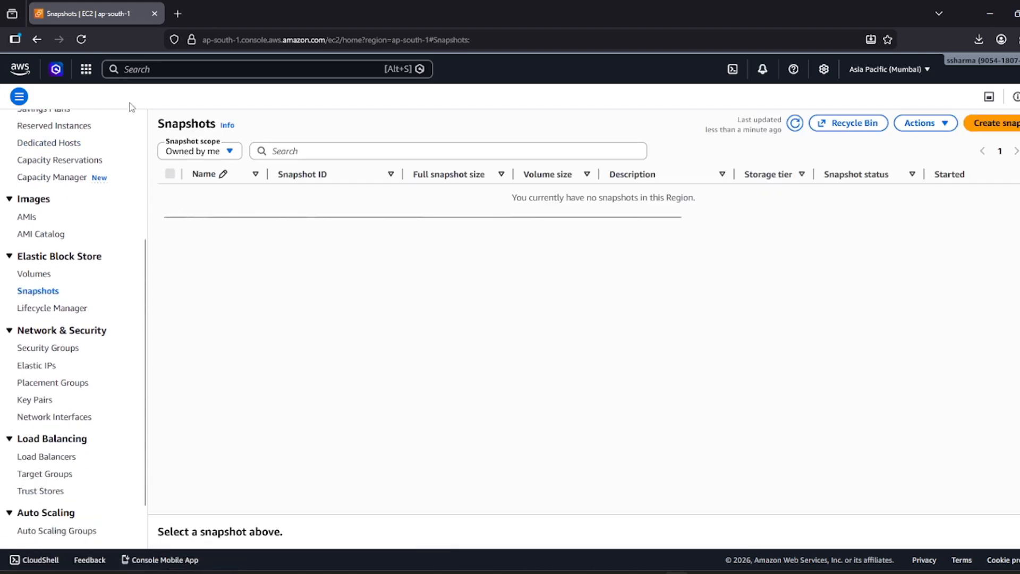
{"action": "scroll", "coordinate": [122, 165], "scroll_direction": "up", "scroll_amount": 4}
{"action": "left_click", "coordinate": [129, 128]}
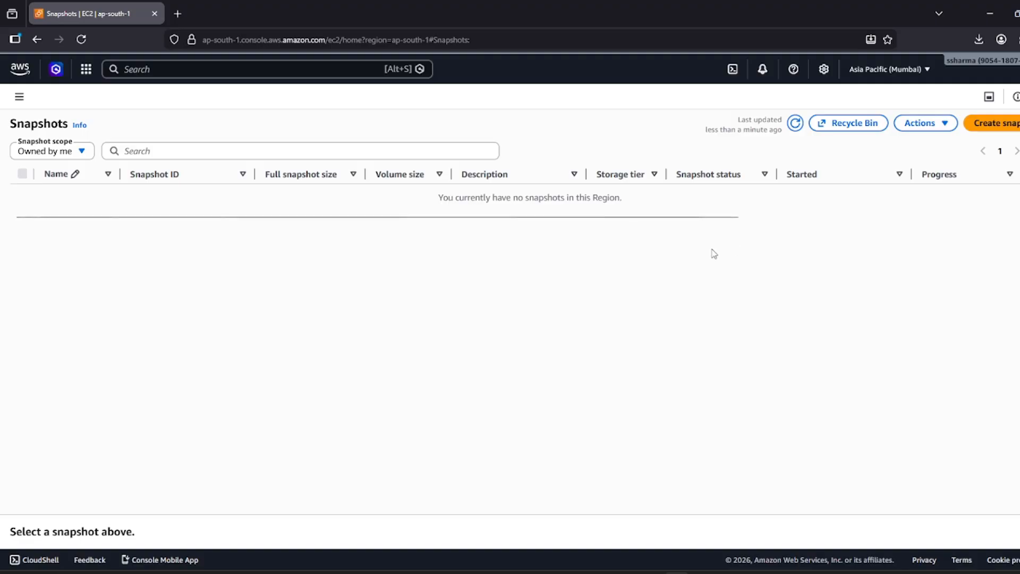
{"action": "left_click", "coordinate": [997, 122]}
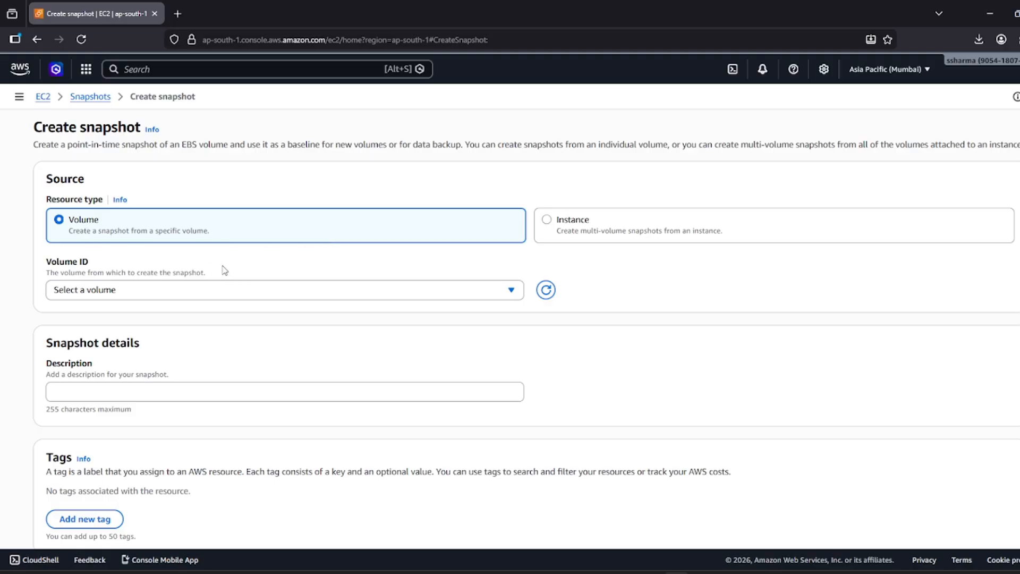
Snapshot volume vol-0975acdef2d6df95b with no description, producing pending snap-08efa5b6281c46075.
{"action": "left_click", "coordinate": [129, 300]}
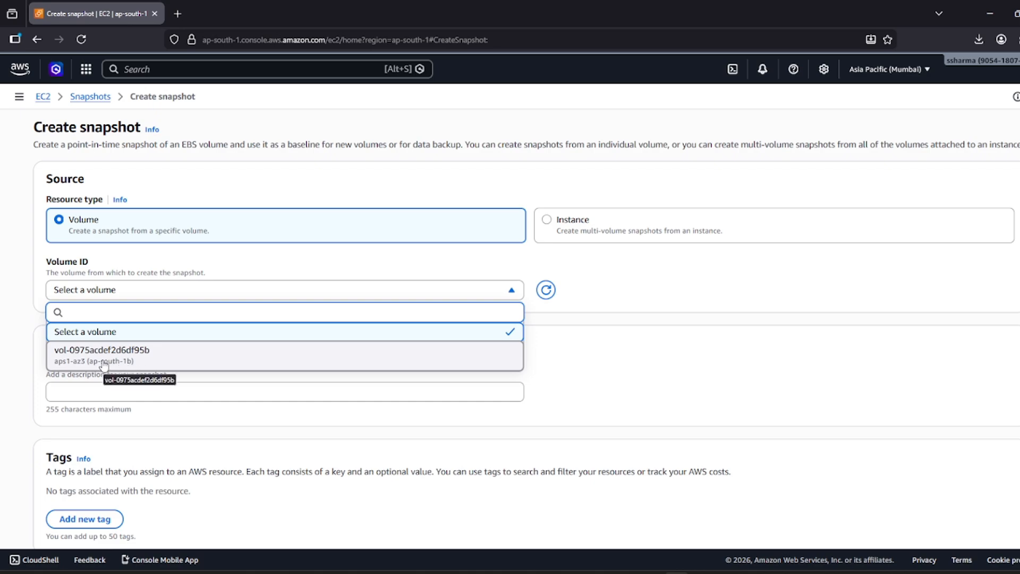
{"action": "left_click", "coordinate": [141, 366]}
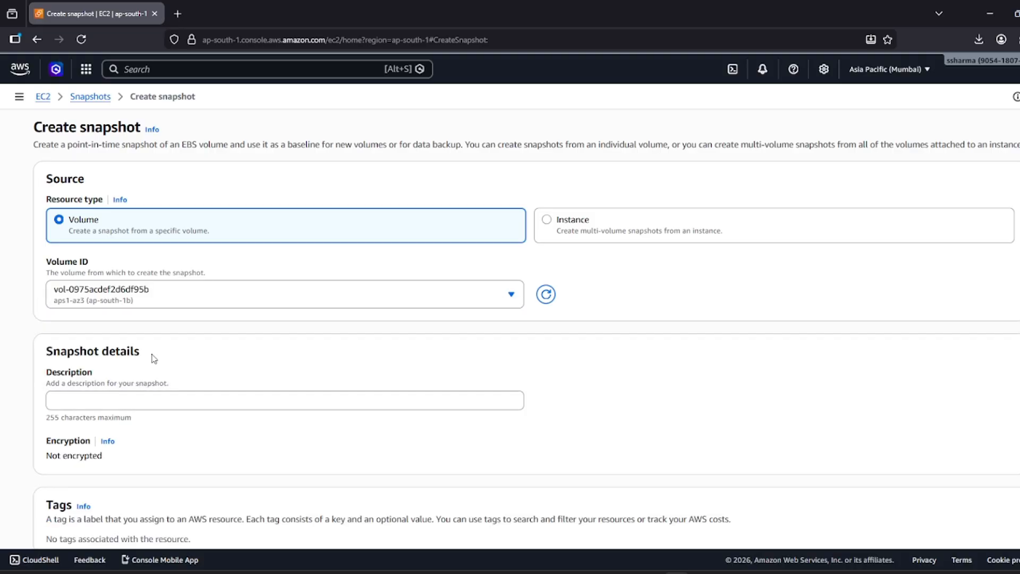
{"action": "scroll", "coordinate": [139, 364], "scroll_direction": "down", "scroll_amount": 1}
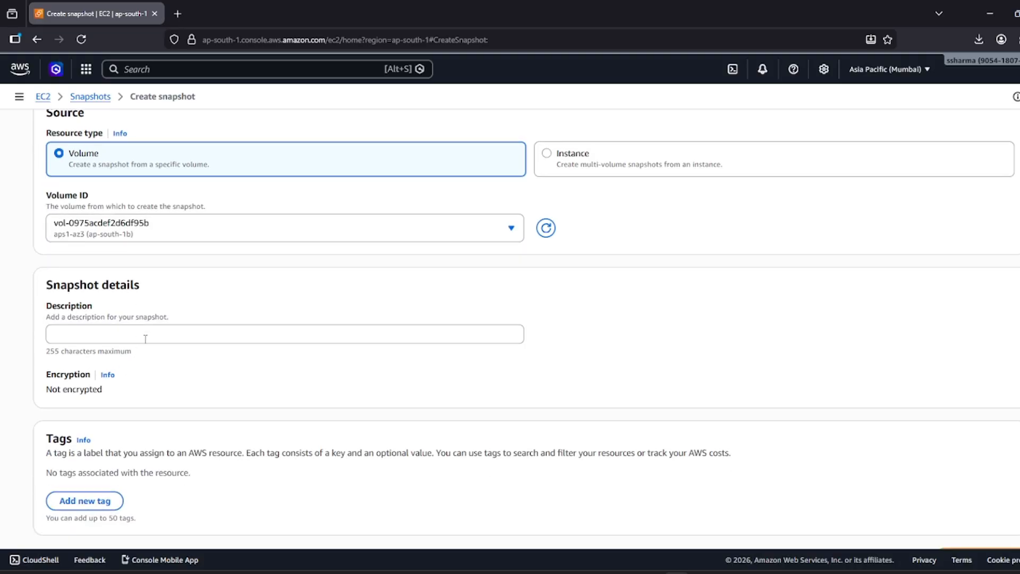
{"action": "scroll", "coordinate": [145, 338], "scroll_direction": "down", "scroll_amount": 1}
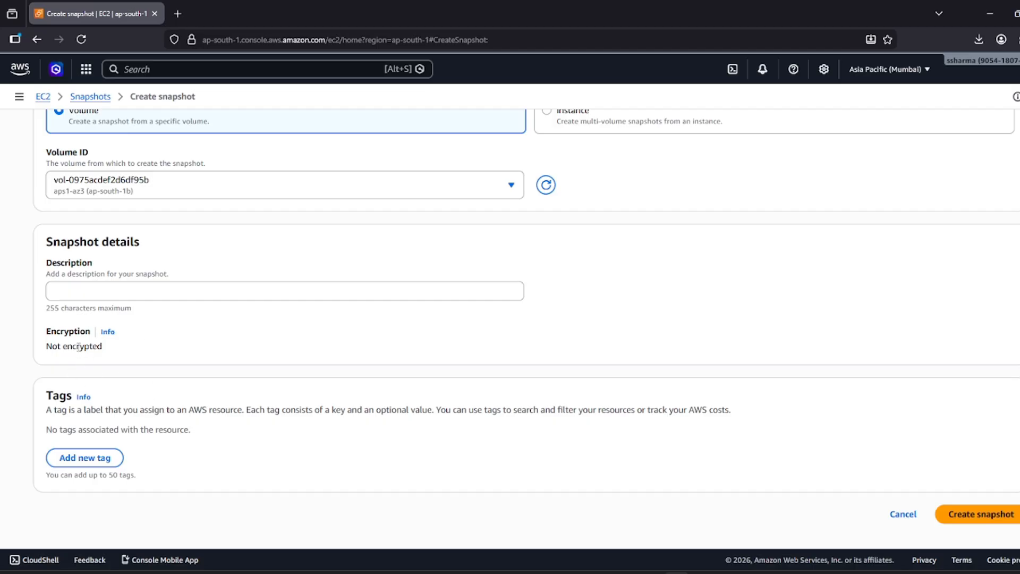
{"action": "left_click_drag", "start_coordinate": [52, 335], "coordinate": [45, 355]}
{"action": "left_click", "coordinate": [107, 348]}
{"action": "left_click", "coordinate": [46, 355]}
{"action": "left_click", "coordinate": [963, 518]}
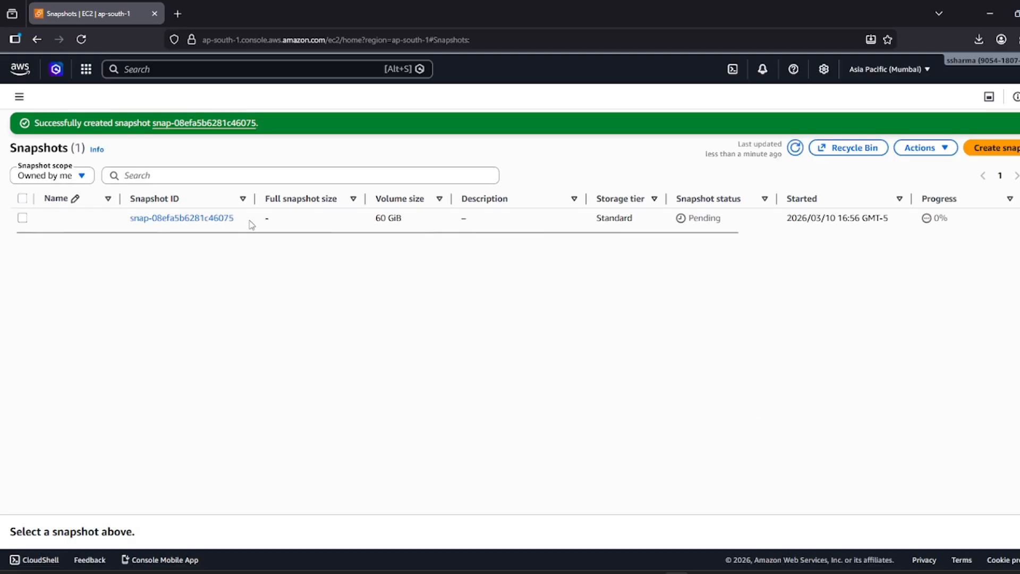
Refresh the snapshot list until snap-08efa5b6281c46075 shows Completed at 100%, then open its Actions menu.
{"action": "left_click_drag", "start_coordinate": [255, 198], "coordinate": [290, 198]}
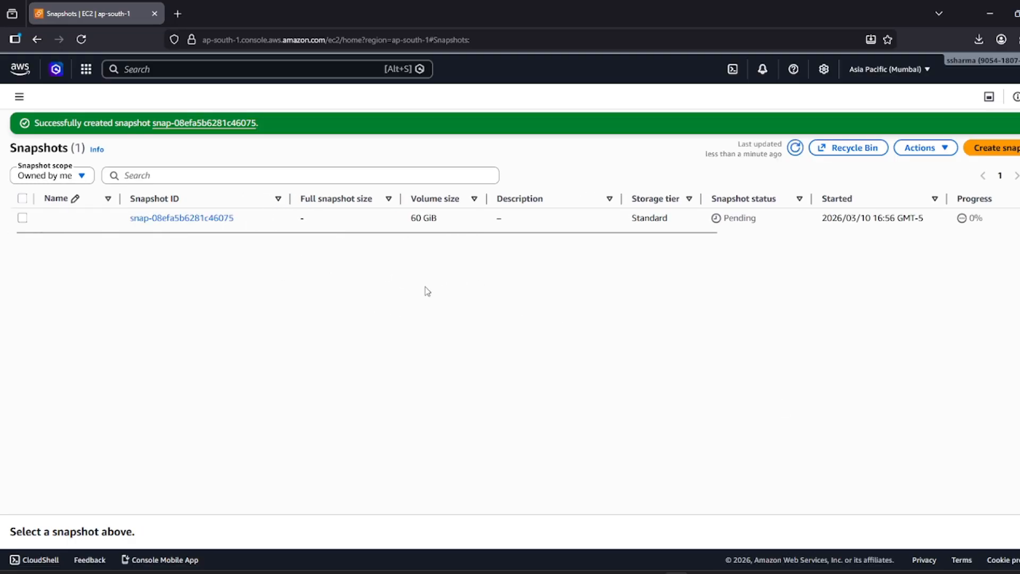
{"action": "left_click_drag", "start_coordinate": [744, 218], "coordinate": [739, 221]}
{"action": "left_click", "coordinate": [740, 221]}
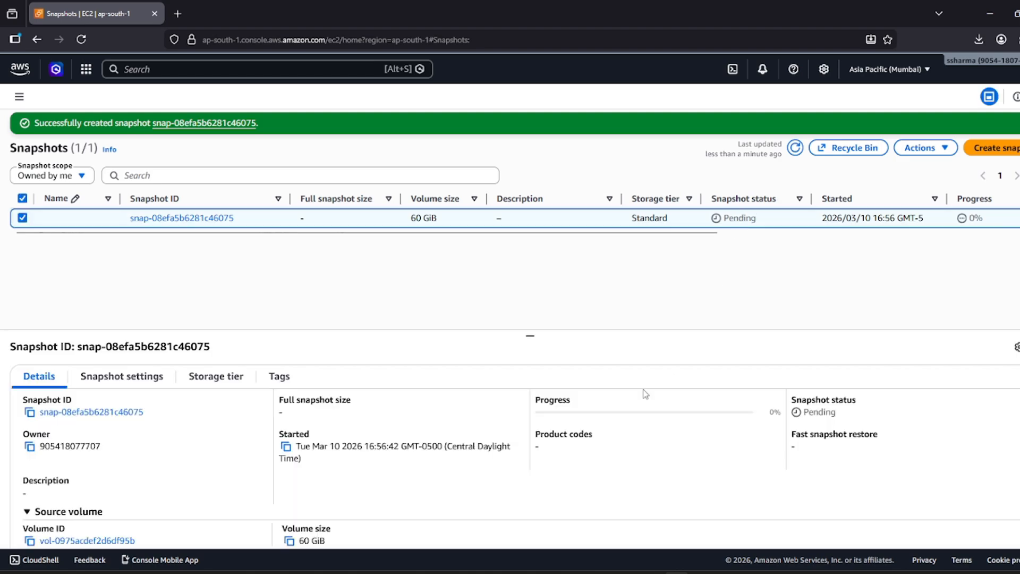
{"action": "left_click", "coordinate": [794, 148]}
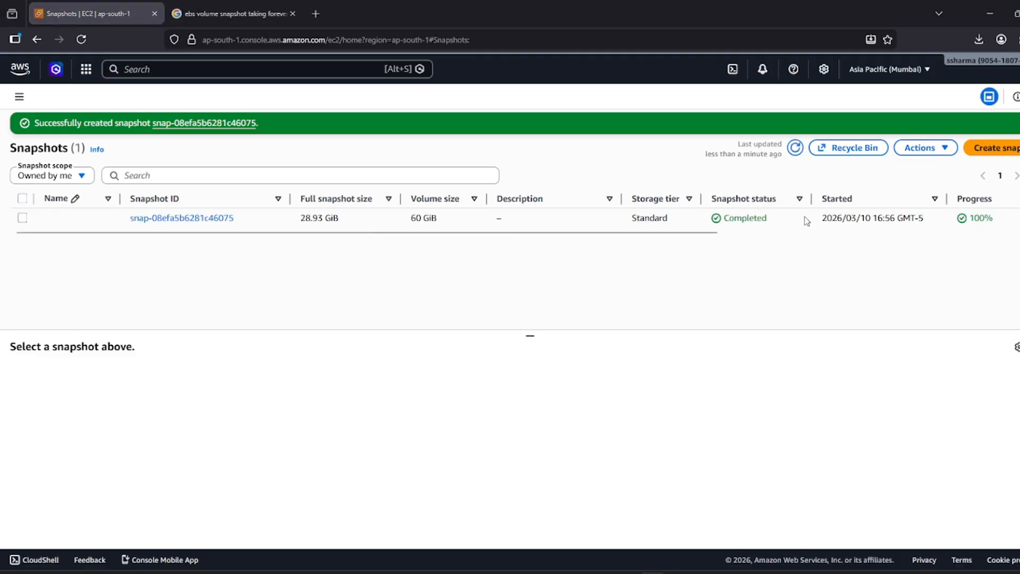
{"action": "left_click_drag", "start_coordinate": [774, 219], "coordinate": [724, 219]}
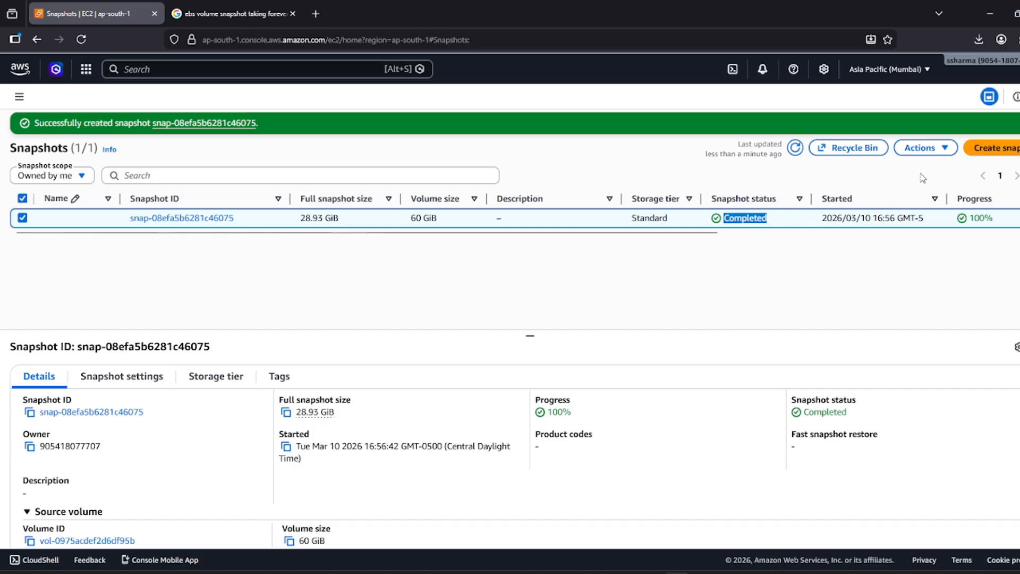
{"action": "left_click", "coordinate": [924, 150]}
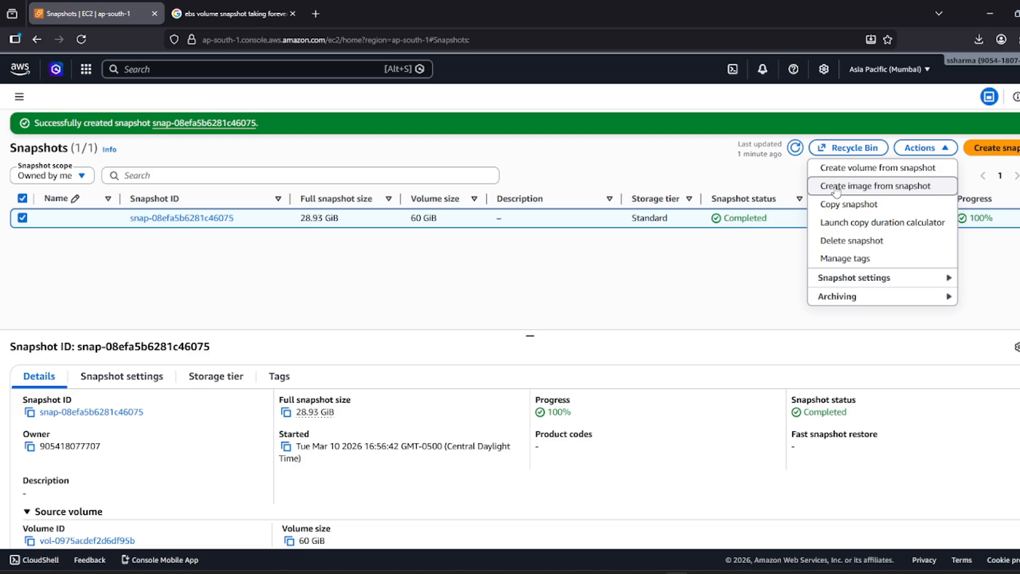
Start a volume from the snapshot and review its gp3 type, 60 GiB size and zone options.
{"action": "left_click", "coordinate": [868, 169]}
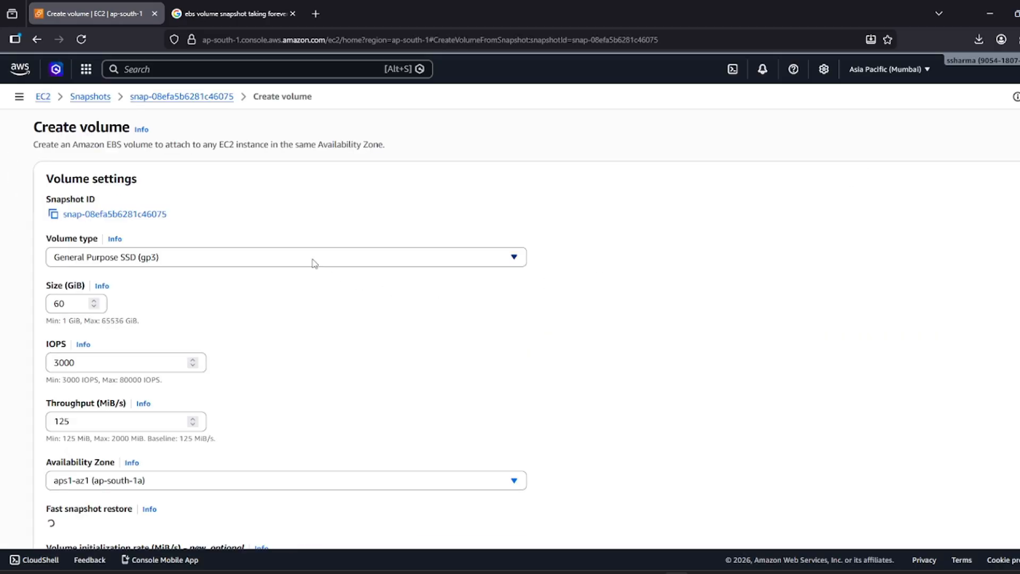
{"action": "left_click", "coordinate": [236, 260]}
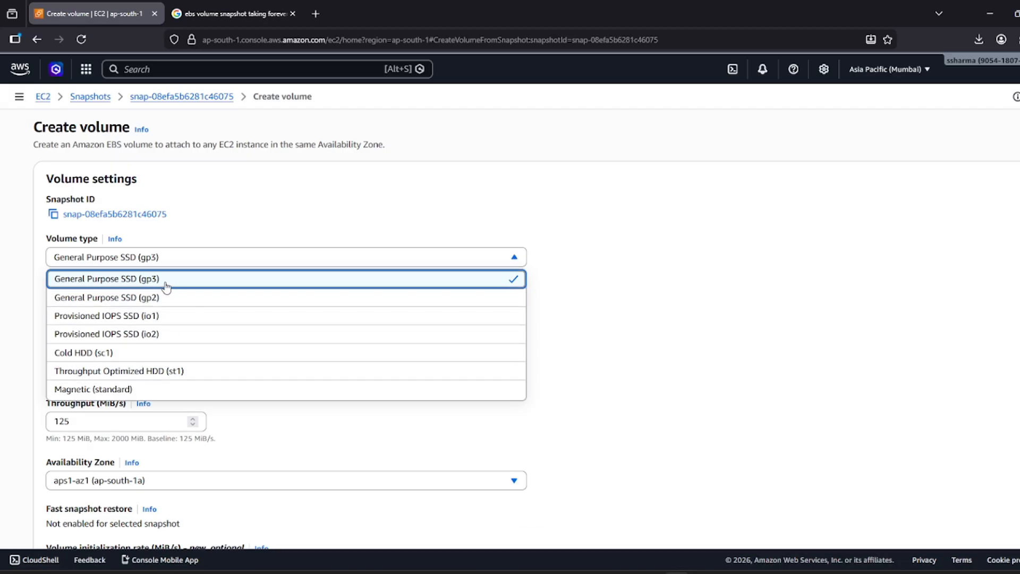
{"action": "left_click", "coordinate": [602, 304]}
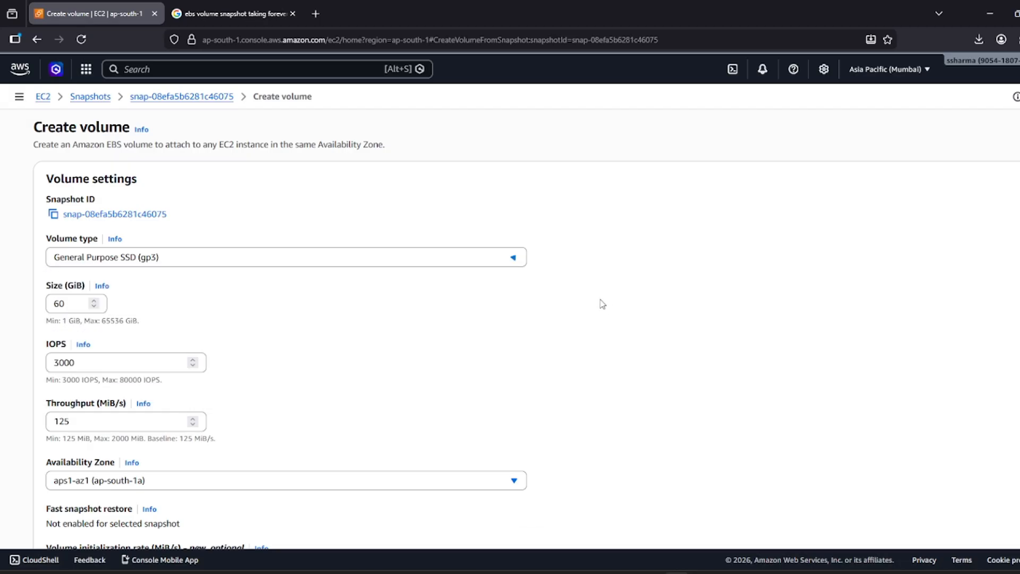
{"action": "left_click", "coordinate": [72, 304]}
{"action": "scroll", "coordinate": [120, 303], "scroll_direction": "down", "scroll_amount": 1}
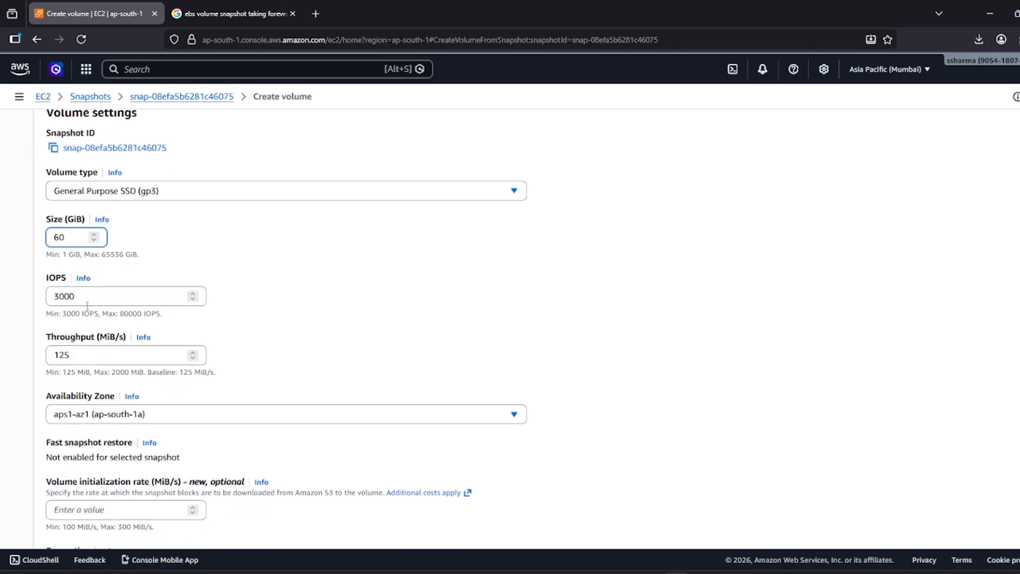
{"action": "scroll", "coordinate": [100, 272], "scroll_direction": "down", "scroll_amount": 1}
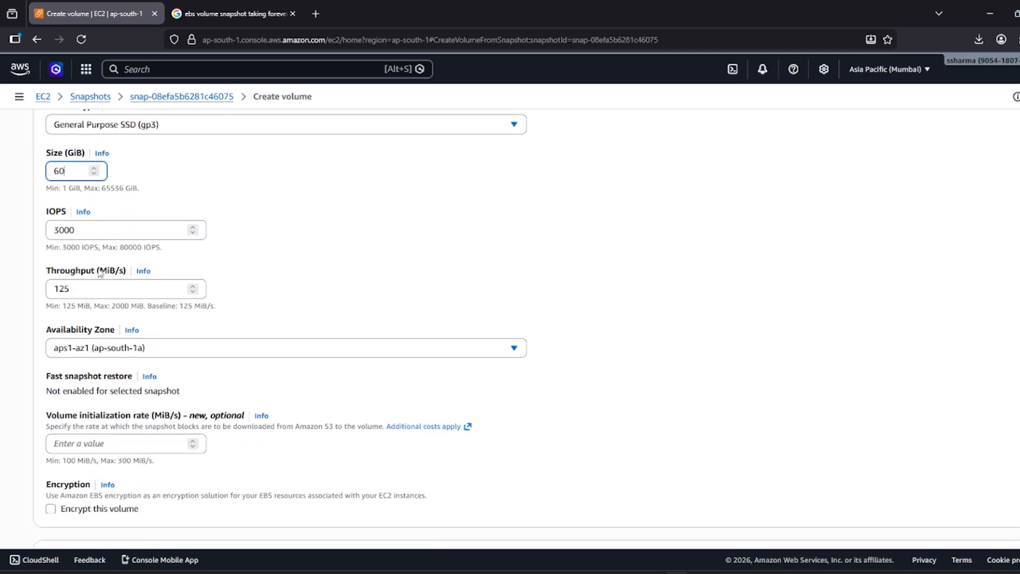
{"action": "left_click", "coordinate": [126, 349]}
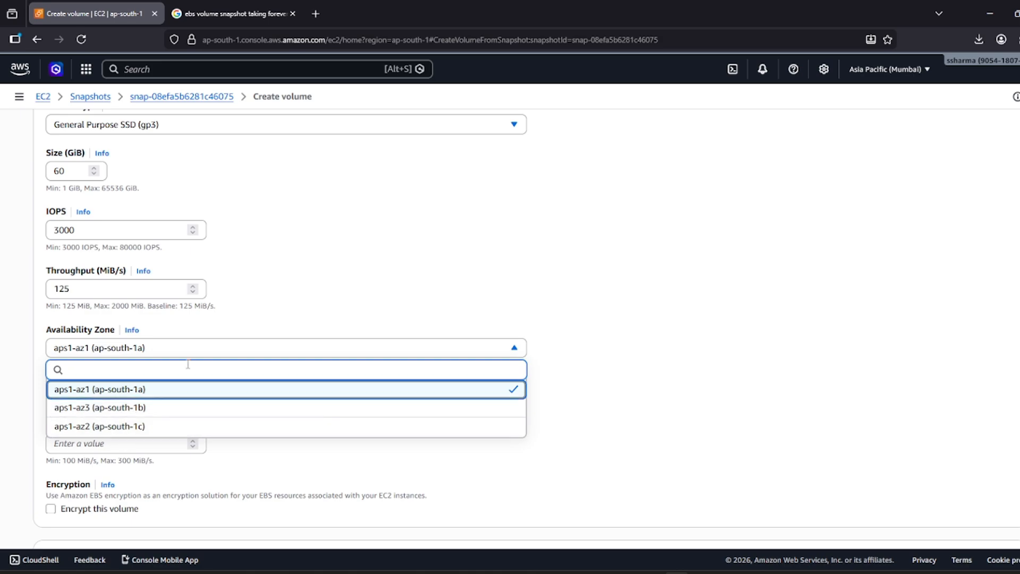
{"action": "left_click", "coordinate": [229, 329]}
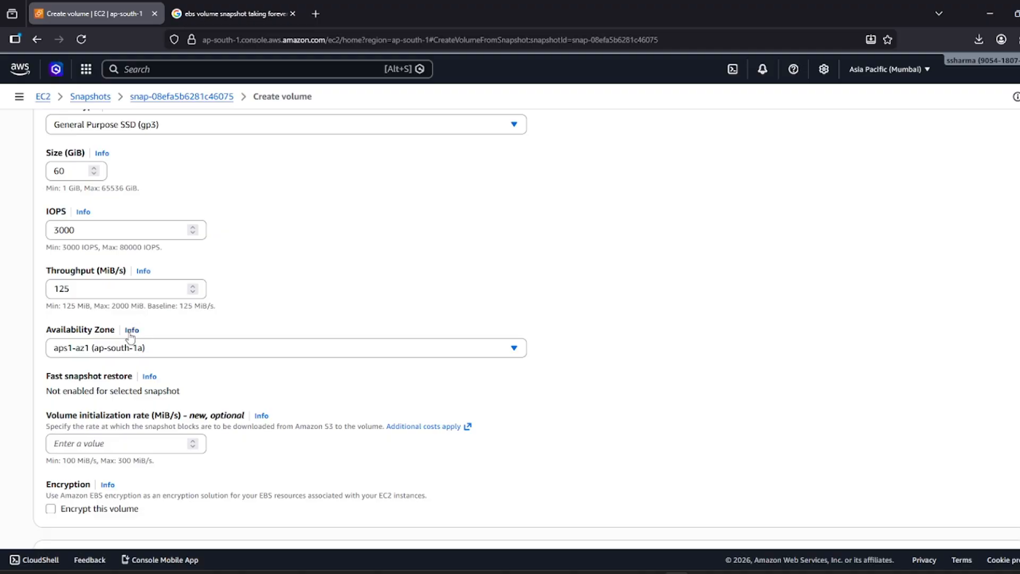
Check in a new Instances tab that the WebServer instance is in ap-south-1b.
{"action": "middle_click", "coordinate": [42, 96]}
{"action": "left_click", "coordinate": [234, 14]}
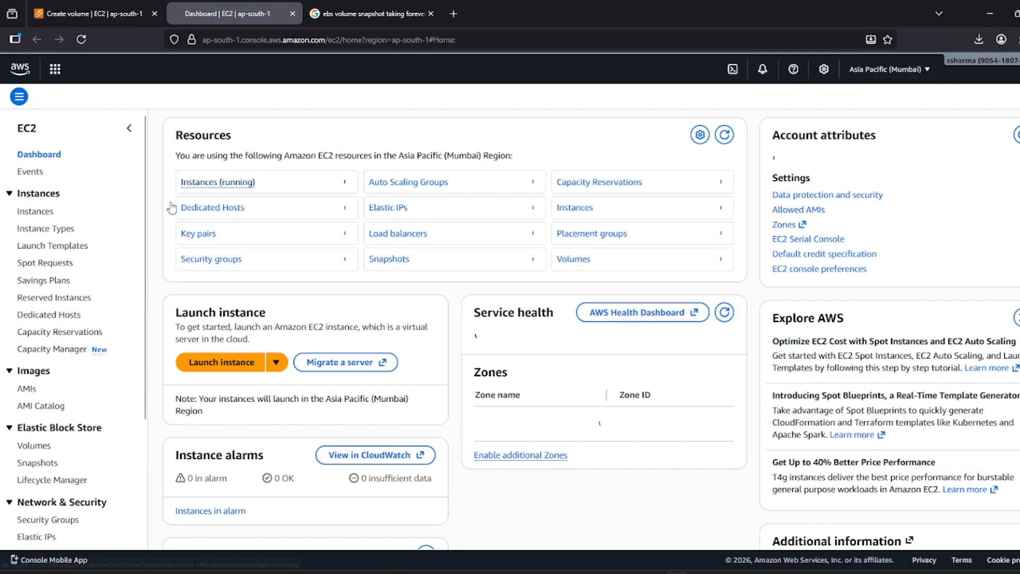
{"action": "left_click", "coordinate": [37, 228]}
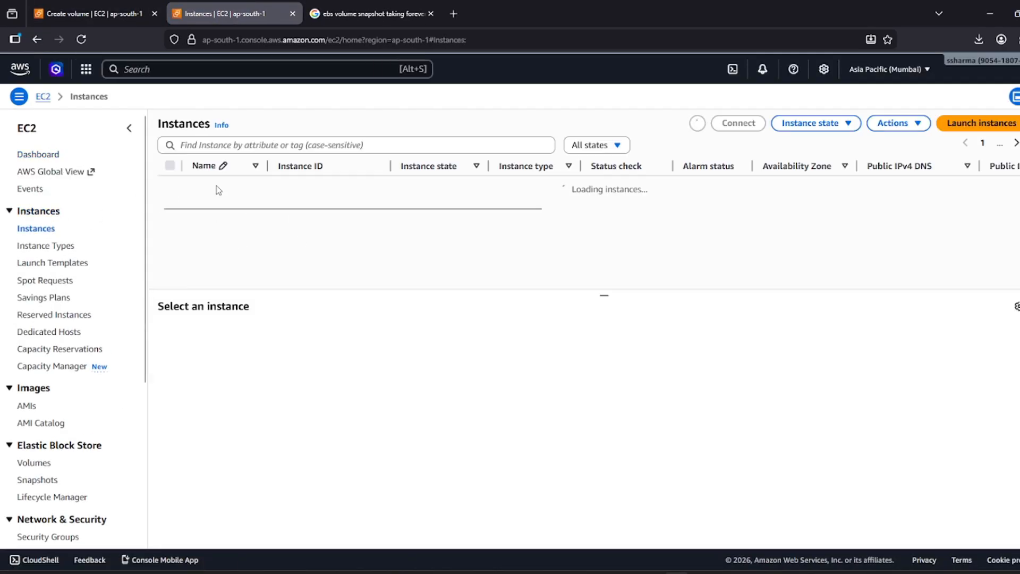
{"action": "left_click", "coordinate": [129, 127]}
{"action": "left_click_drag", "start_coordinate": [666, 186], "coordinate": [614, 188]}
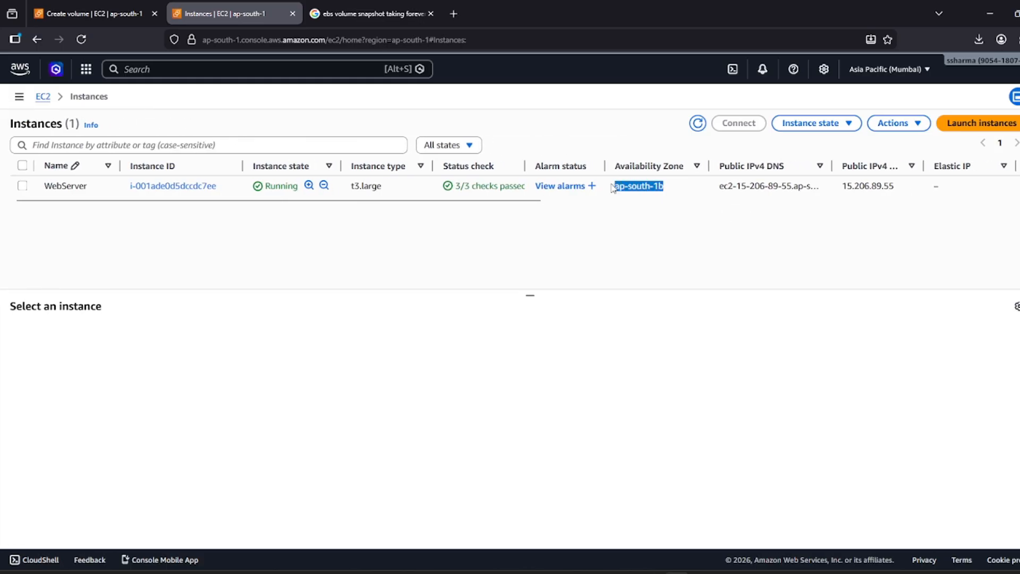
{"action": "key", "text": "ctrl+Page_Up"}
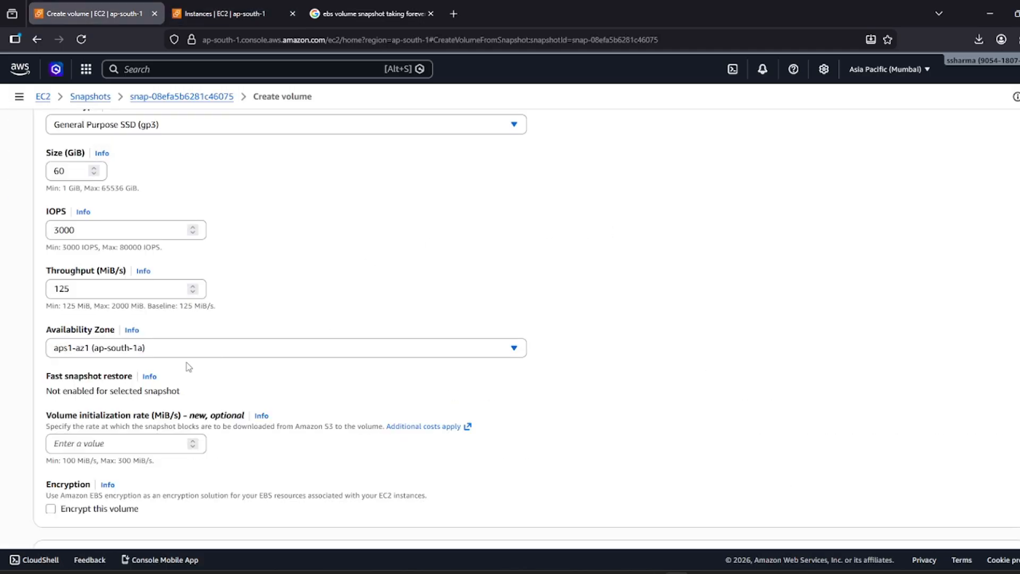
Set the volume's zone to aps1-az3 (ap-south-1b) and create it.
{"action": "left_click", "coordinate": [181, 347]}
{"action": "left_click", "coordinate": [141, 407]}
{"action": "scroll", "coordinate": [190, 397], "scroll_direction": "down", "scroll_amount": 3}
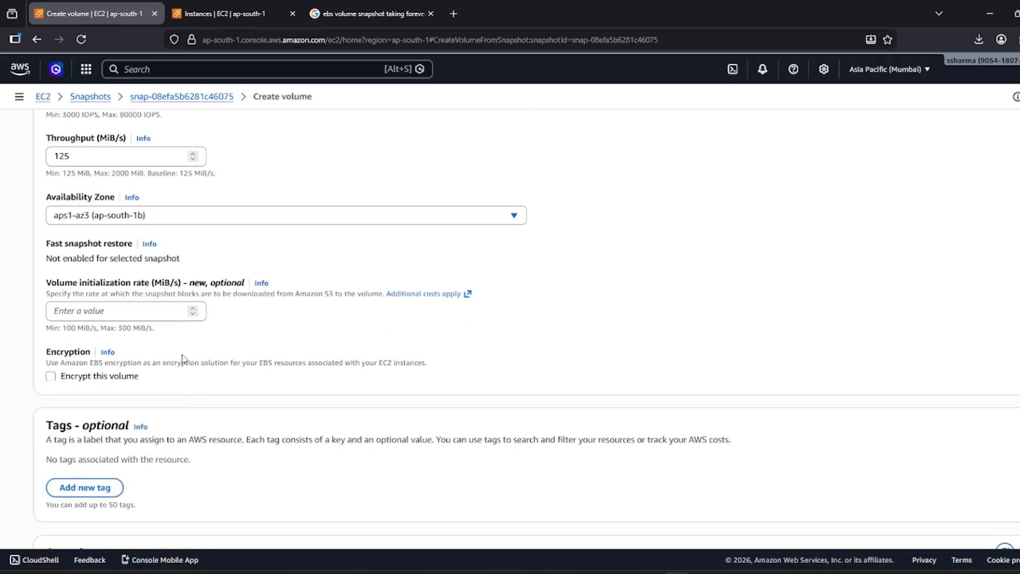
{"action": "scroll", "coordinate": [182, 359], "scroll_direction": "down", "scroll_amount": 3}
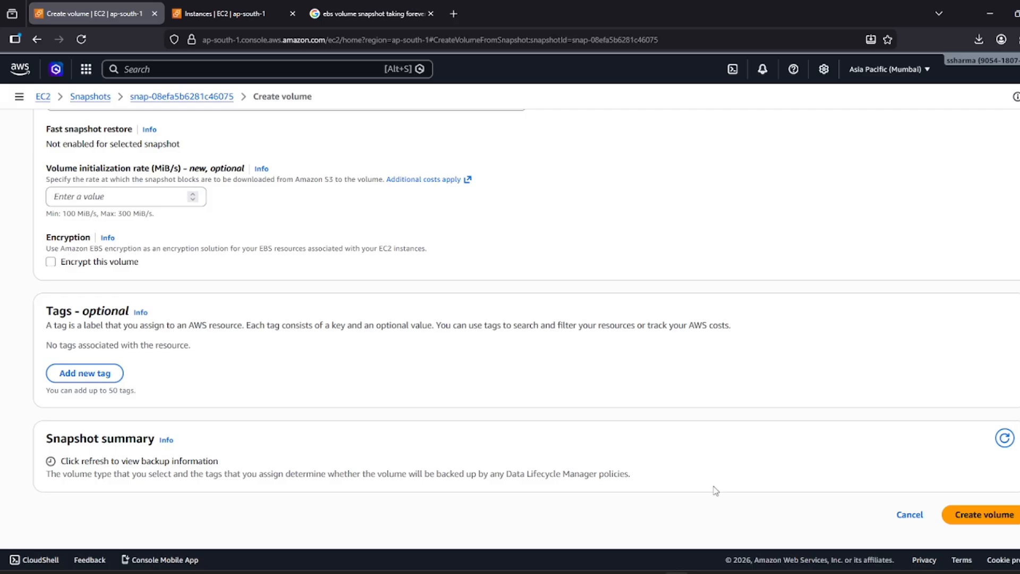
{"action": "left_click", "coordinate": [968, 514]}
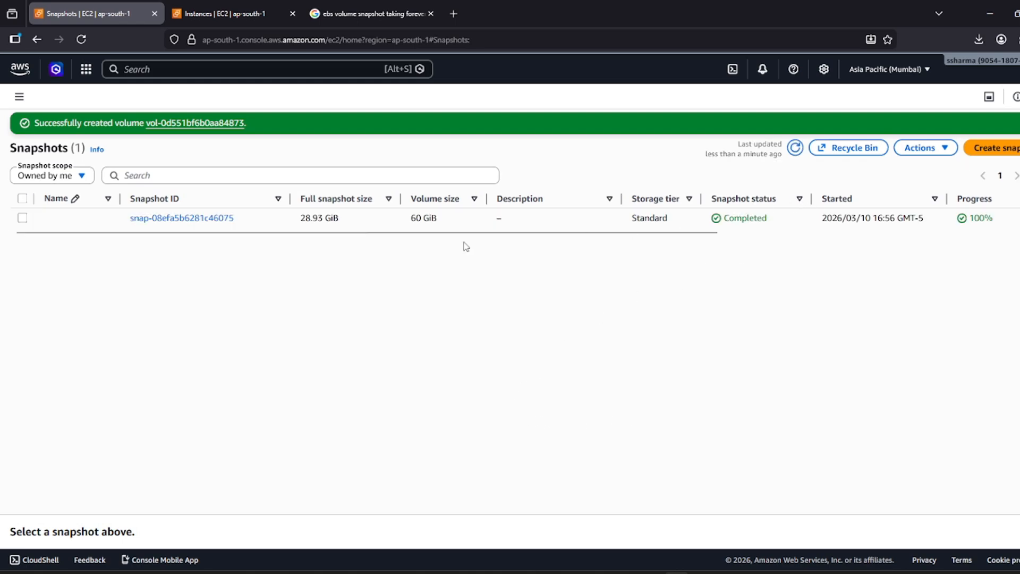
Select the Available volume vol-0d551bf6b0aa84873 in the Volumes list and choose Attach volume.
{"action": "left_click", "coordinate": [19, 96]}
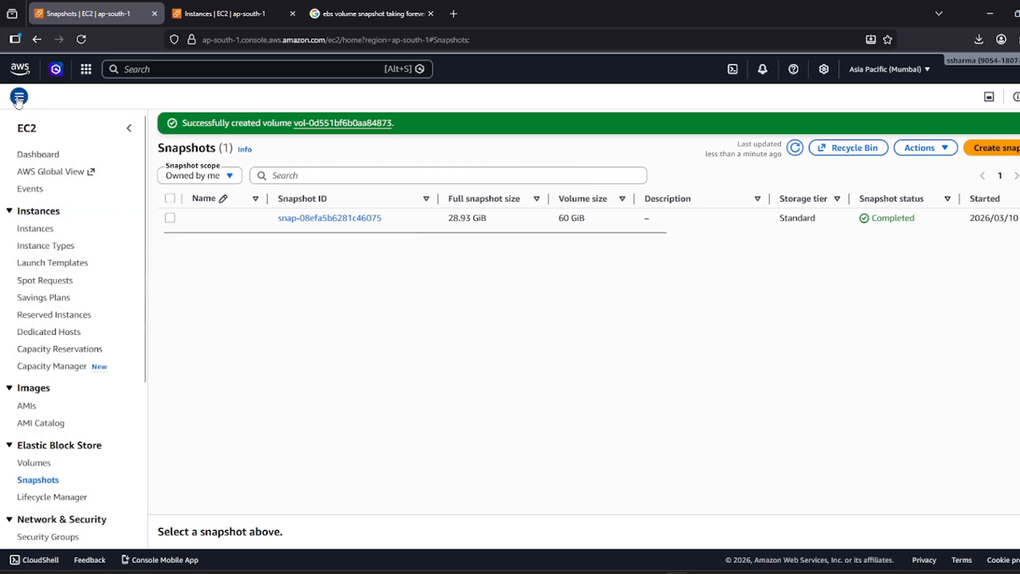
{"action": "left_click", "coordinate": [34, 463]}
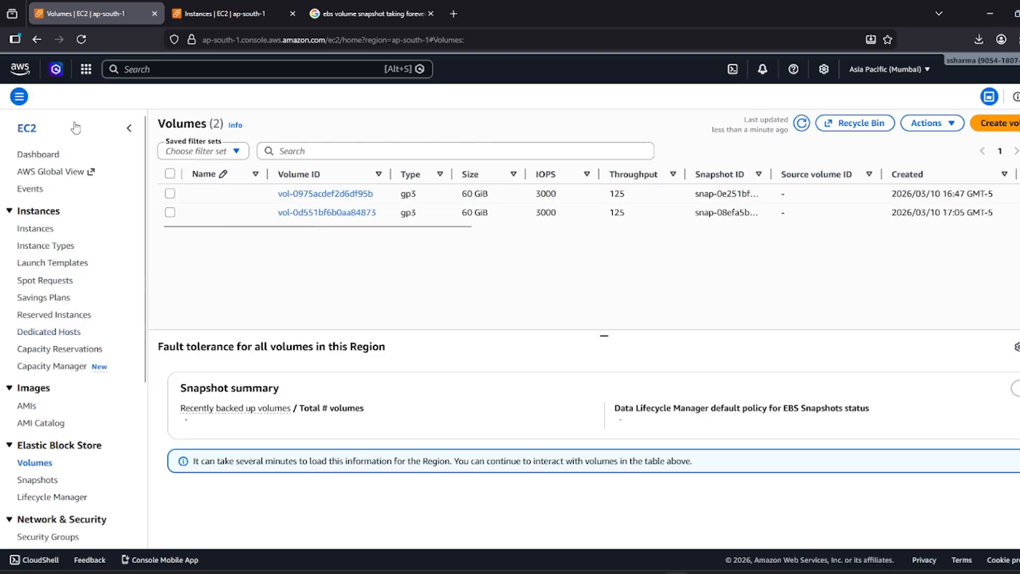
{"action": "left_click", "coordinate": [129, 129]}
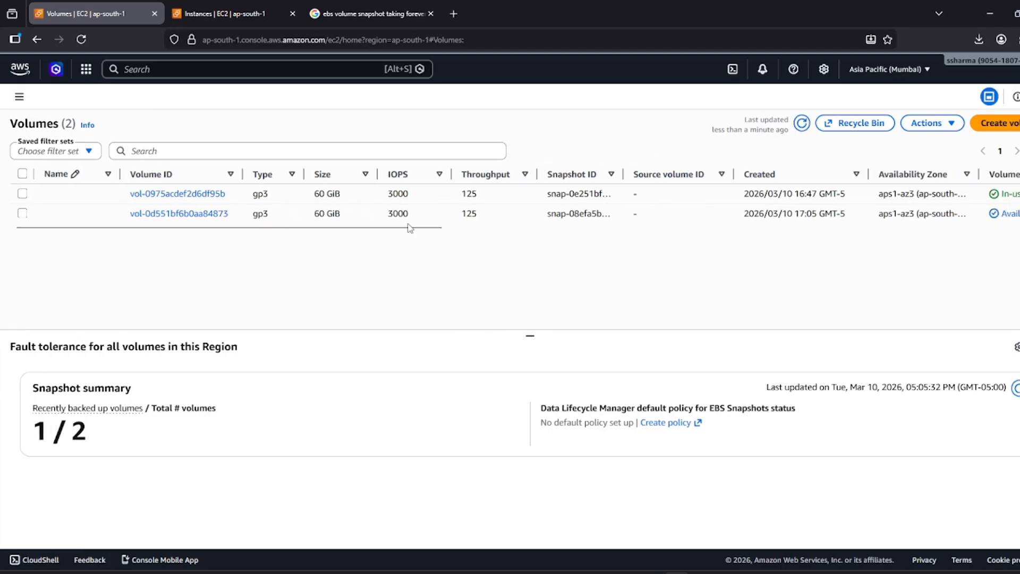
{"action": "left_click_drag", "start_coordinate": [402, 232], "coordinate": [512, 232]}
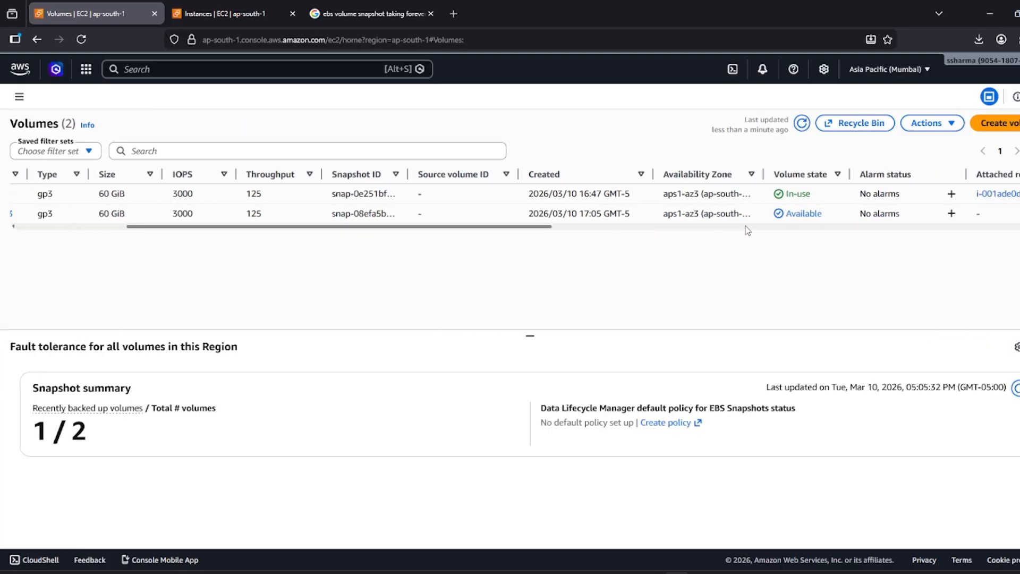
{"action": "left_click_drag", "start_coordinate": [821, 214], "coordinate": [785, 214]}
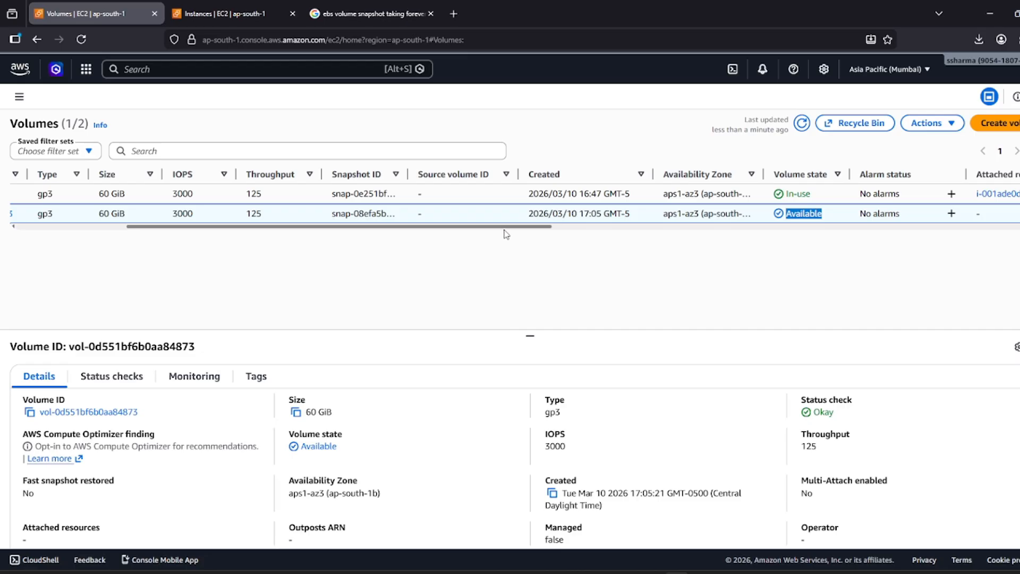
{"action": "left_click_drag", "start_coordinate": [502, 227], "coordinate": [294, 248]}
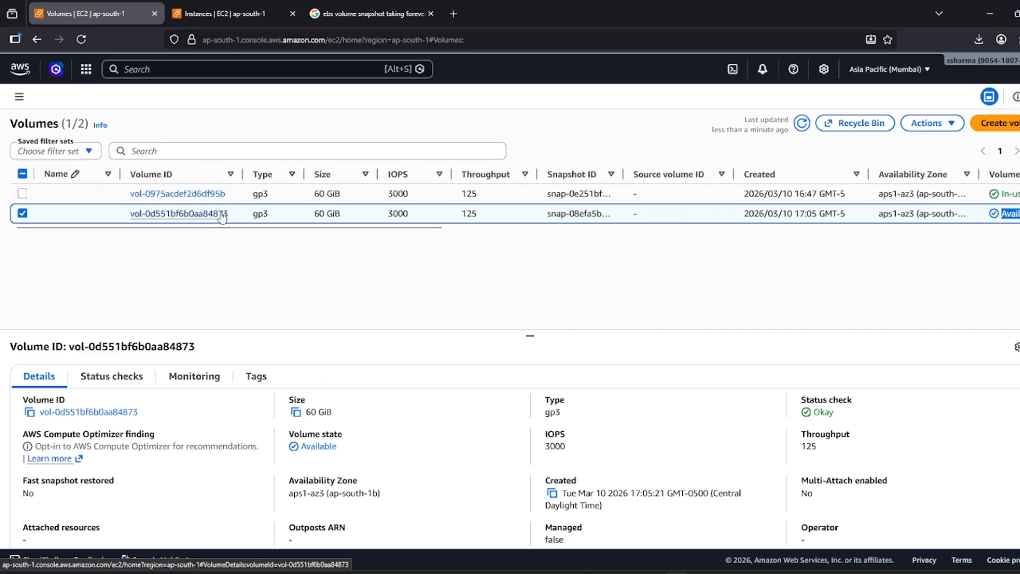
{"action": "left_click_drag", "start_coordinate": [233, 228], "coordinate": [320, 230]}
{"action": "left_click", "coordinate": [927, 124]}
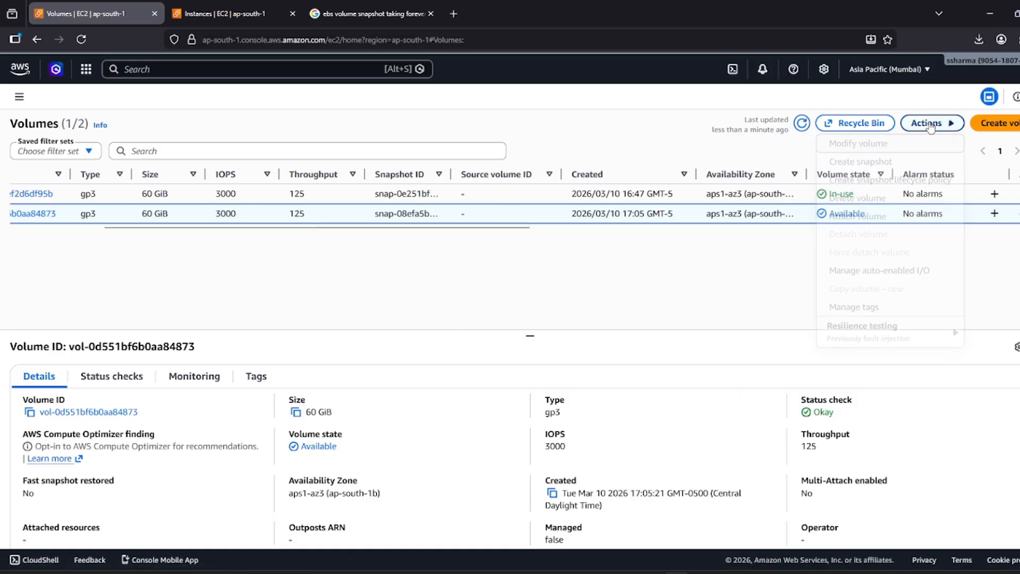
{"action": "left_click", "coordinate": [857, 216]}
Attach the volume to WebServer i-001ade0d5dccdc7ee as device xvdb.
{"action": "left_click", "coordinate": [233, 296]}
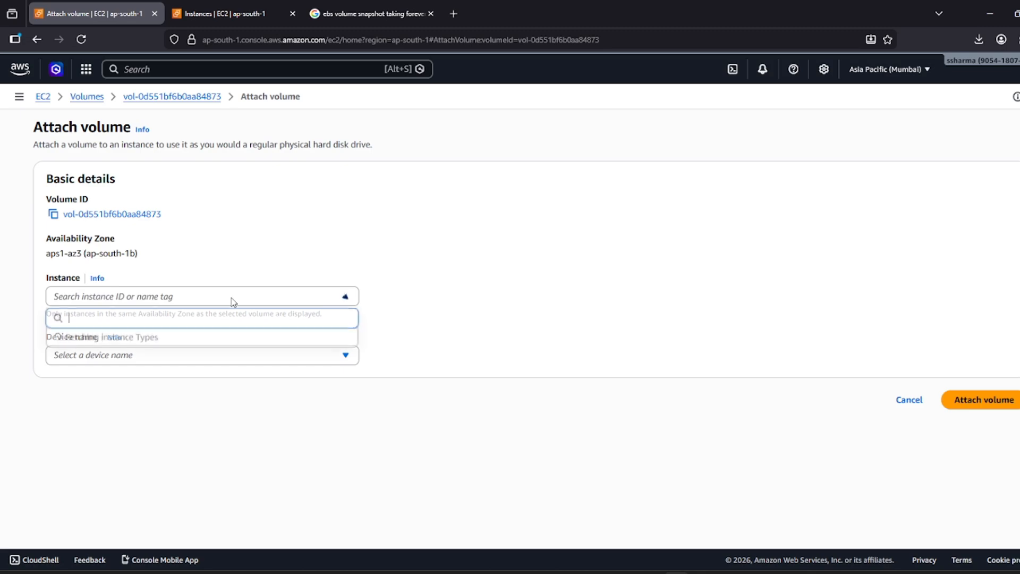
{"action": "left_click", "coordinate": [153, 345]}
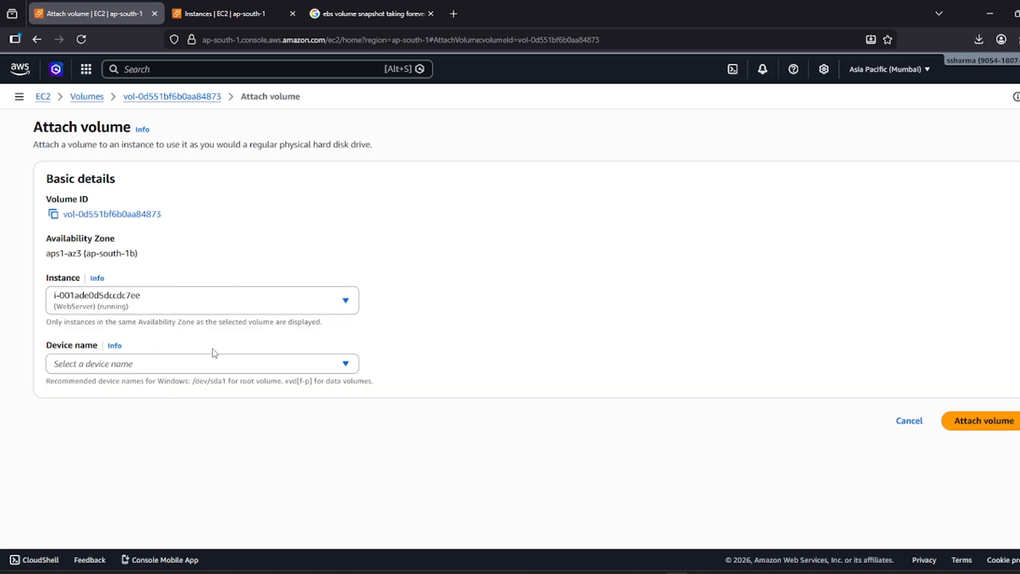
{"action": "left_click", "coordinate": [285, 364]}
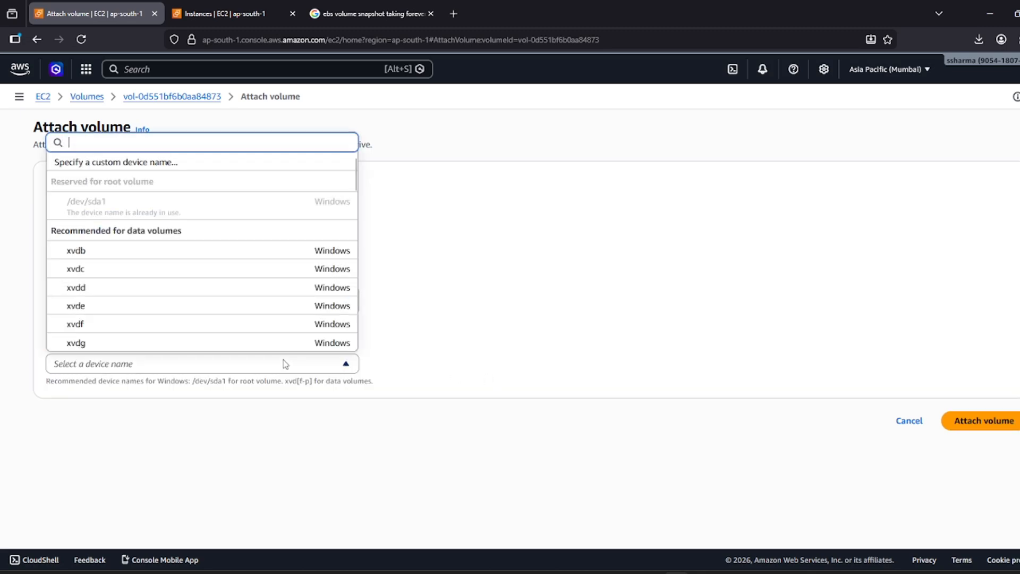
{"action": "left_click", "coordinate": [184, 251]}
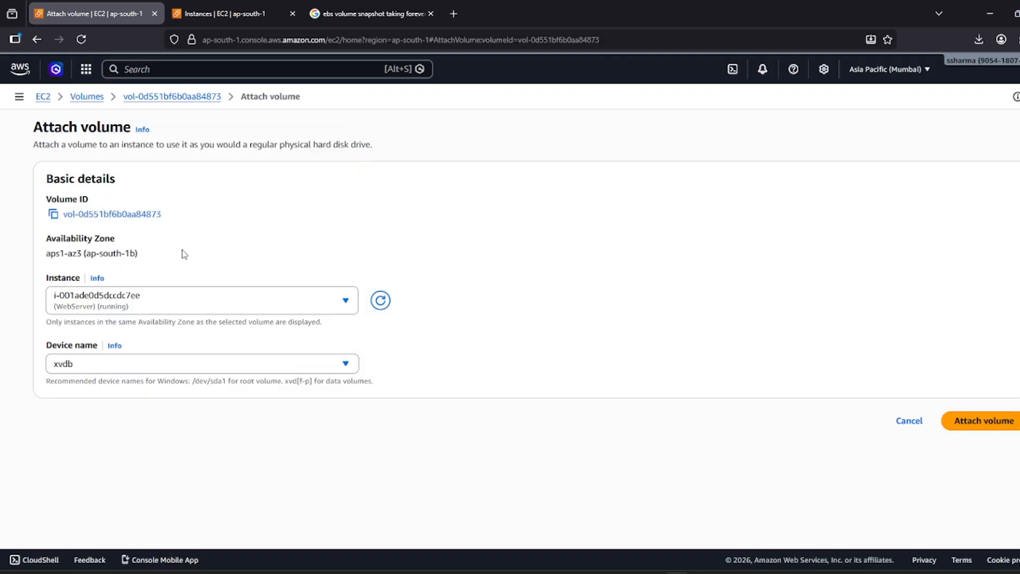
{"action": "left_click", "coordinate": [998, 426]}
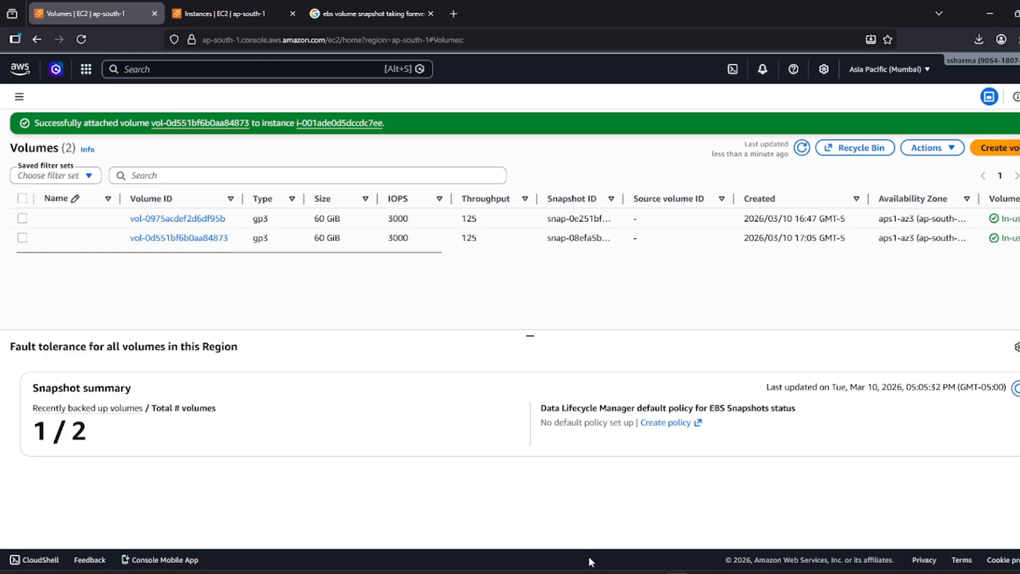
{"action": "left_click", "coordinate": [580, 573]}
In the full-screen remote desktop, check This PC, which shows only the Windows (C:) drive.
{"action": "left_click", "coordinate": [778, 164]}
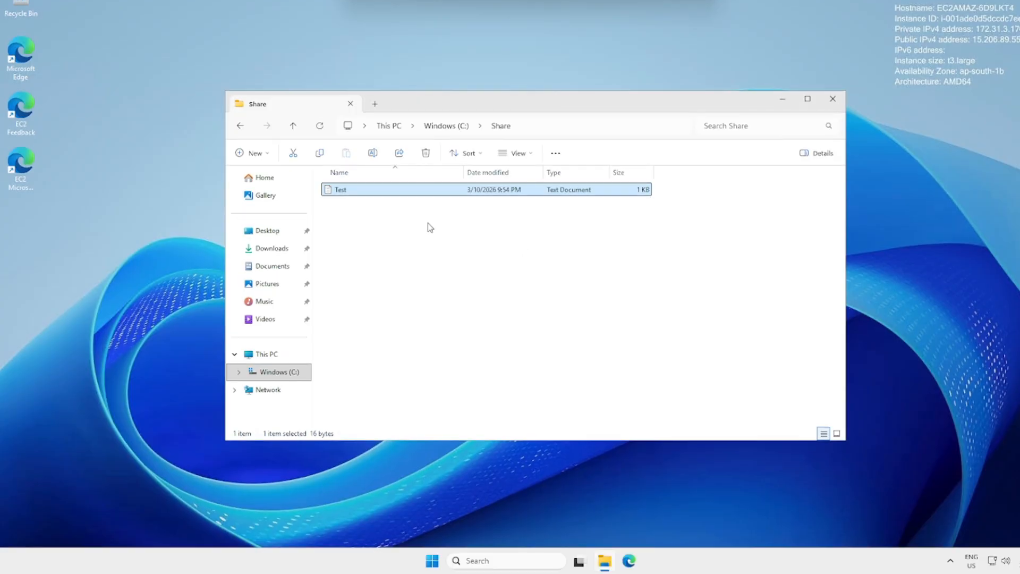
{"action": "left_click", "coordinate": [266, 354]}
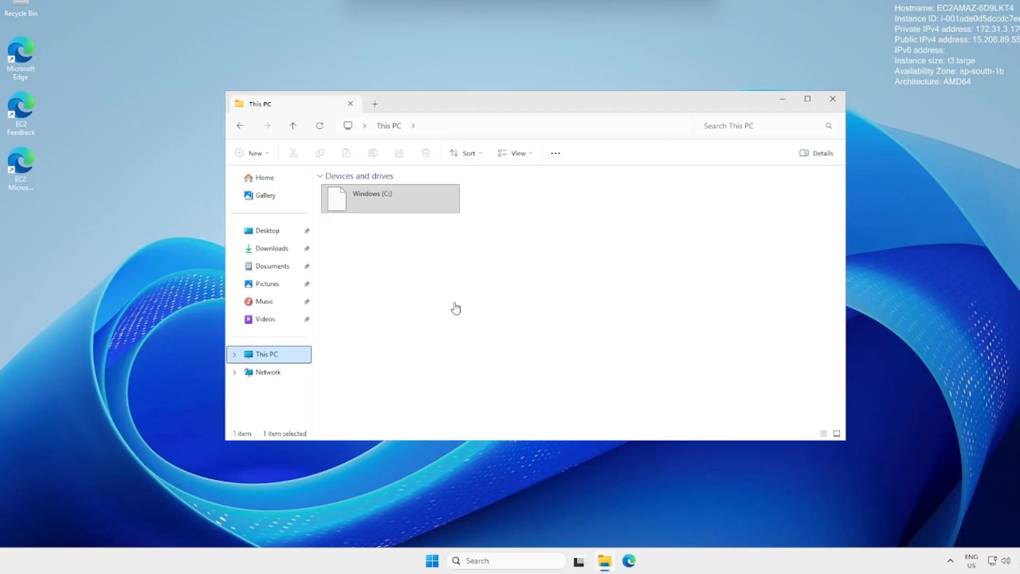
{"action": "left_click", "coordinate": [423, 271]}
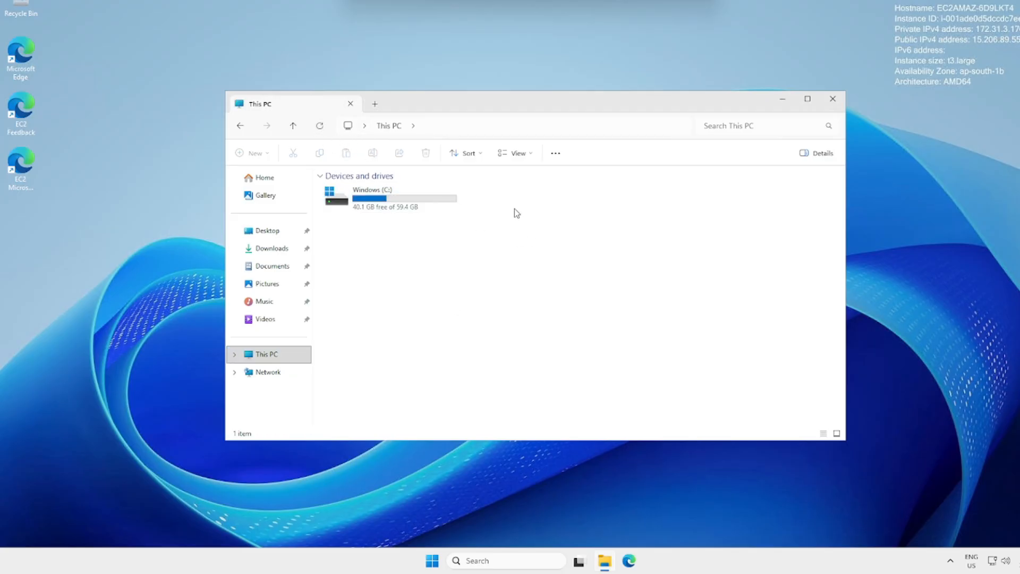
{"action": "left_click", "coordinate": [458, 201]}
Search the Start menu for 'disk' to find Create and format hard disk partitions.
{"action": "left_click", "coordinate": [430, 567]}
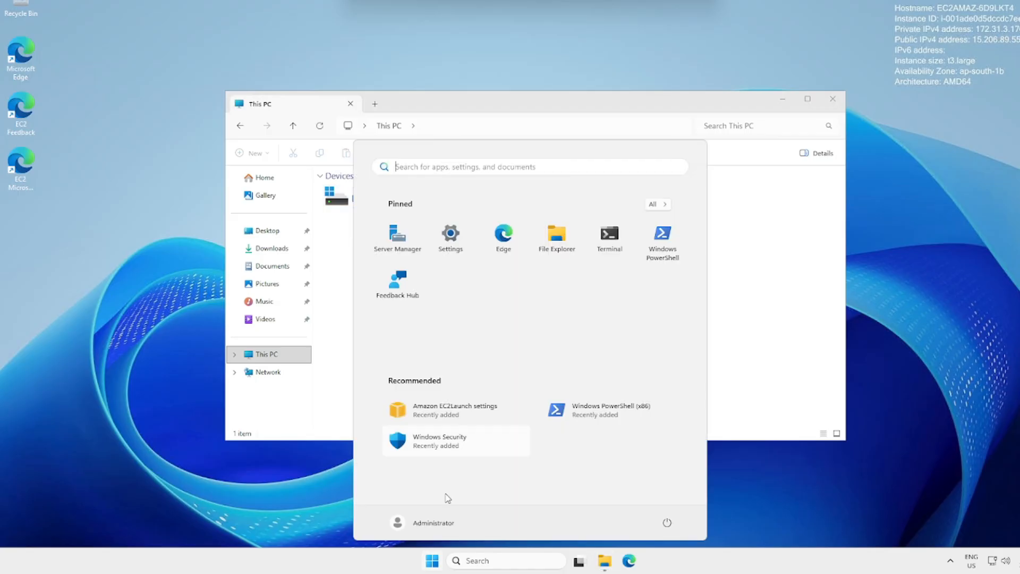
{"action": "type", "text": "create"}
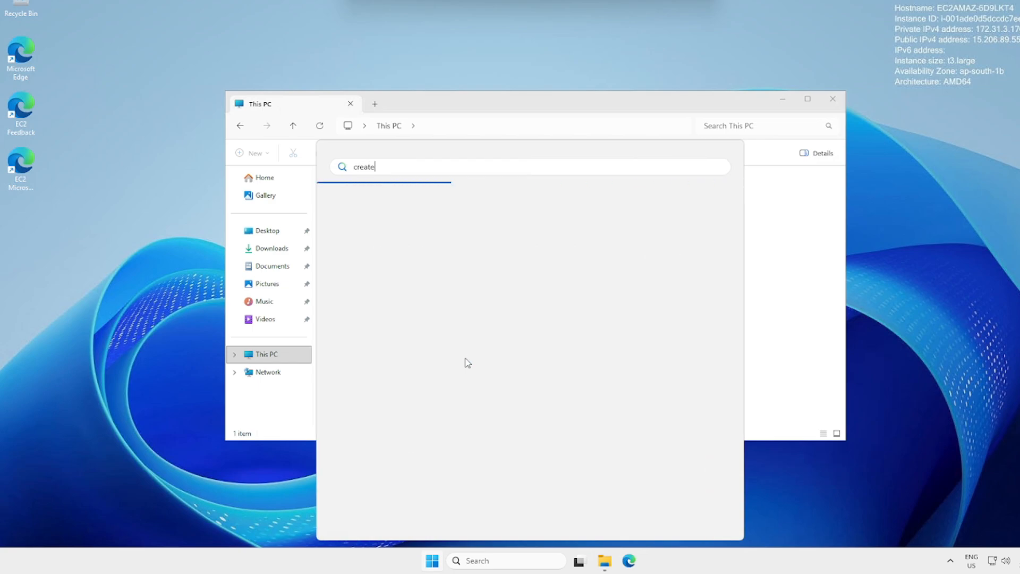
{"action": "key", "text": "BackSpace"}
{"action": "key", "text": "BackSpace"}
{"action": "key", "text": "BackSpace"}
{"action": "key", "text": "BackSpace"}
{"action": "key", "text": "BackSpace"}
{"action": "key", "text": "BackSpace"}
{"action": "type", "text": "disk"}
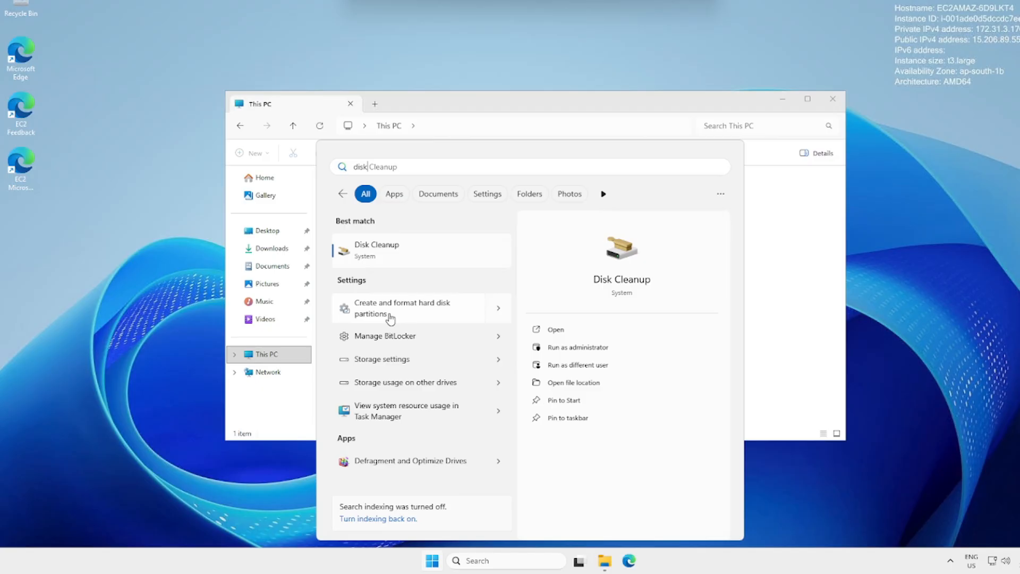
Open Disk Management maximized and set the offline Disk 1 to Online.
{"action": "left_click", "coordinate": [391, 319]}
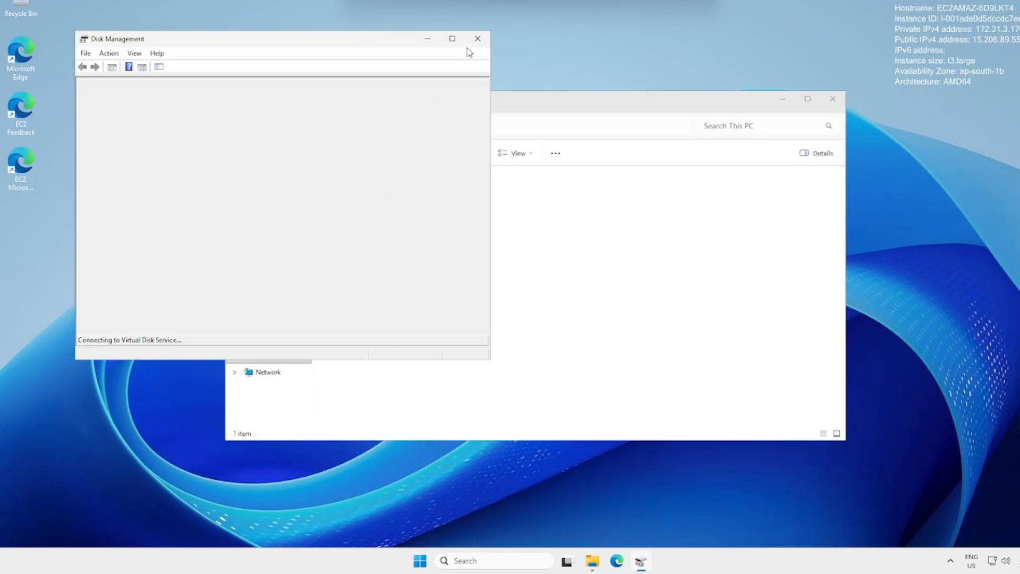
{"action": "left_click", "coordinate": [455, 45]}
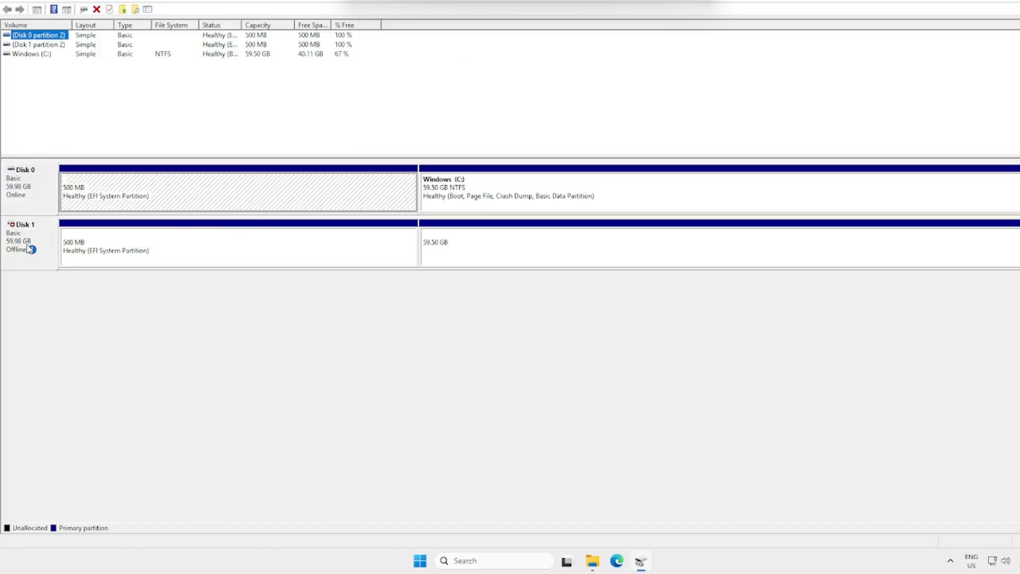
{"action": "mouse_move", "coordinate": [30, 249]}
{"action": "right_click", "coordinate": [42, 231]}
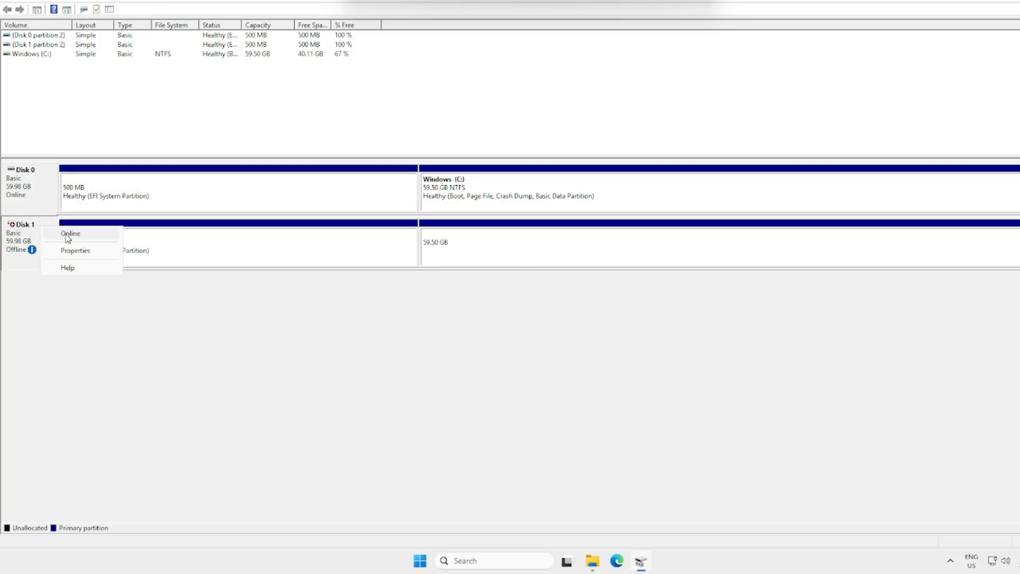
{"action": "left_click", "coordinate": [66, 233]}
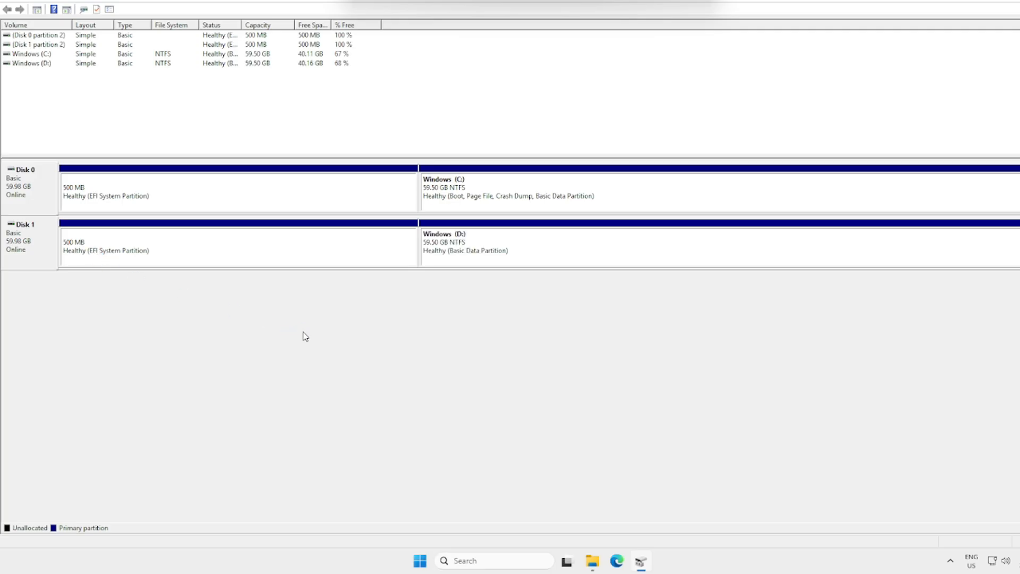
Open D:\Share\Test to confirm it reads 'Please Subscribe', then close it.
{"action": "left_click", "coordinate": [592, 560]}
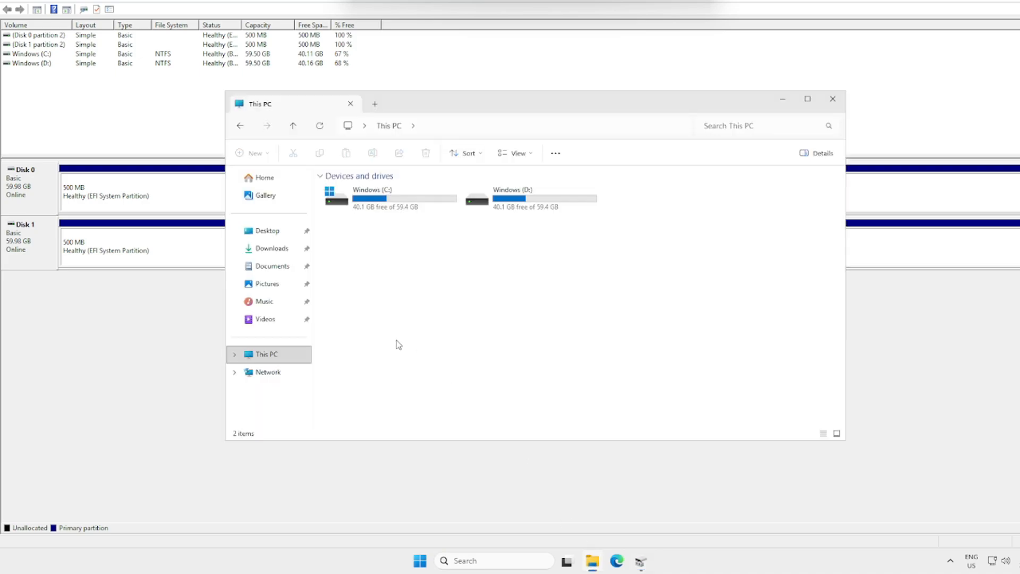
{"action": "double_click", "coordinate": [527, 197]}
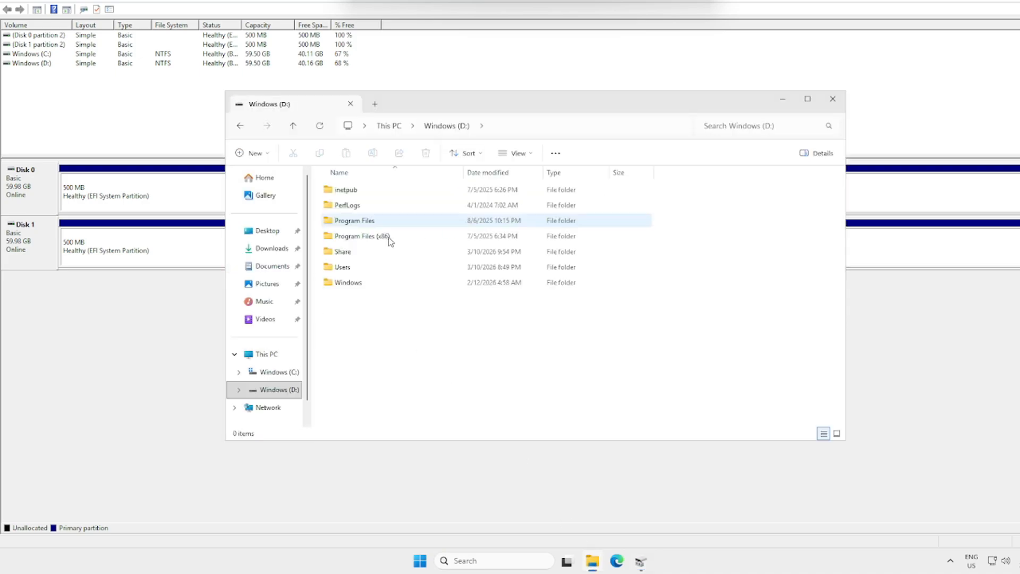
{"action": "double_click", "coordinate": [351, 254]}
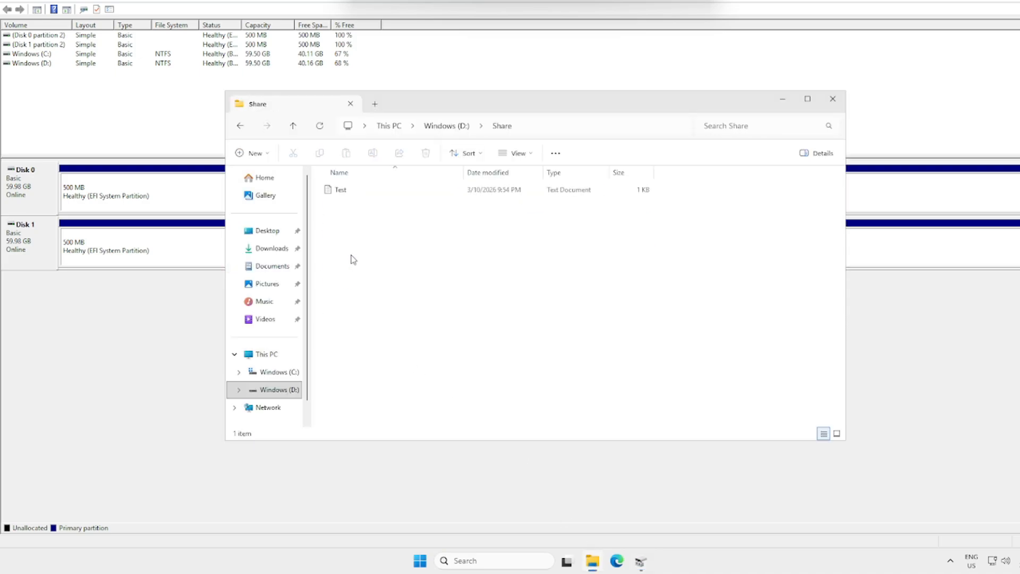
{"action": "left_click", "coordinate": [366, 191]}
{"action": "double_click", "coordinate": [366, 192]}
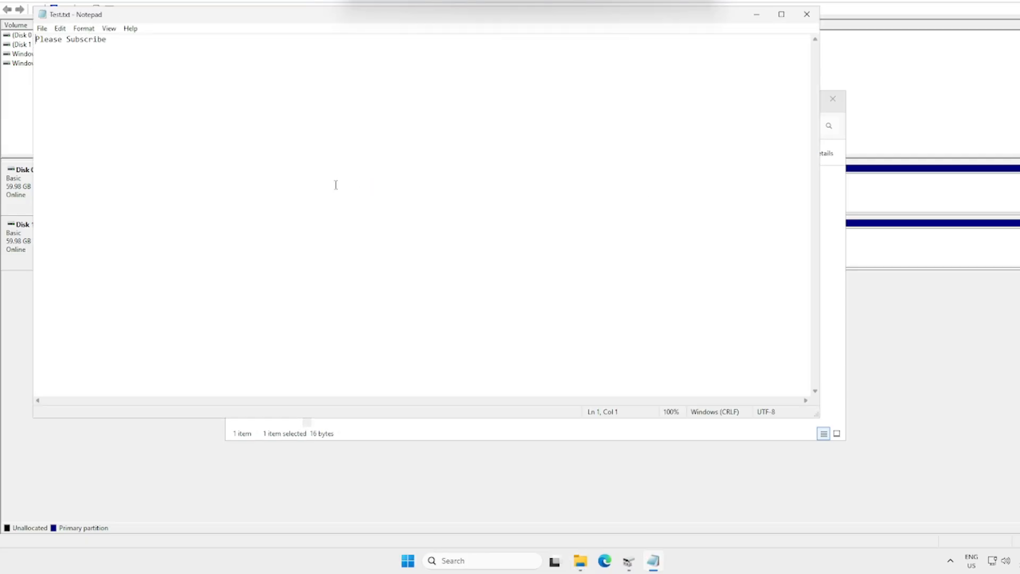
{"action": "left_click", "coordinate": [806, 14]}
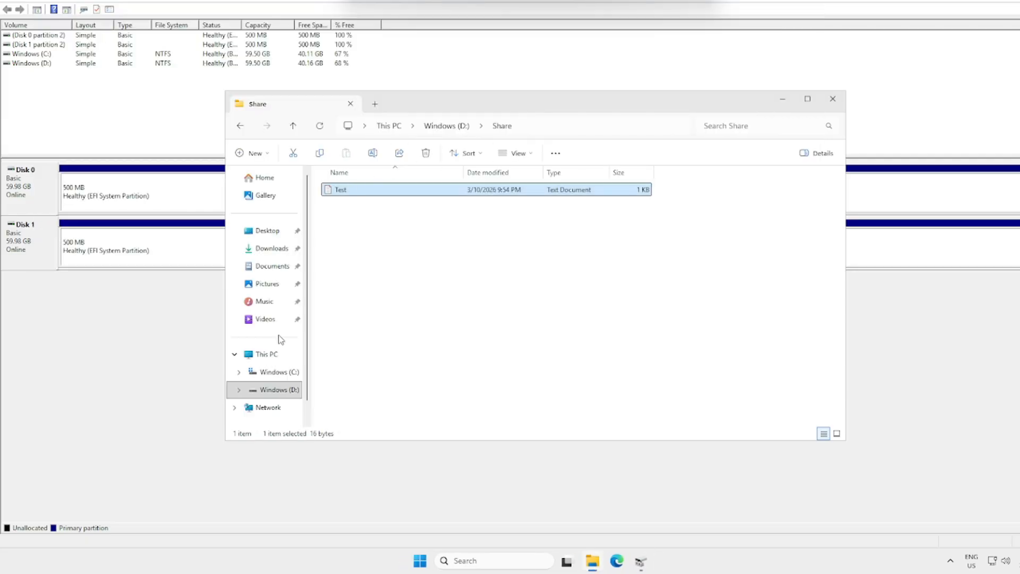
Permanently delete Test from C:\Share with Shift+Delete, confirming the prompt.
{"action": "left_click", "coordinate": [274, 360]}
{"action": "double_click", "coordinate": [401, 205]}
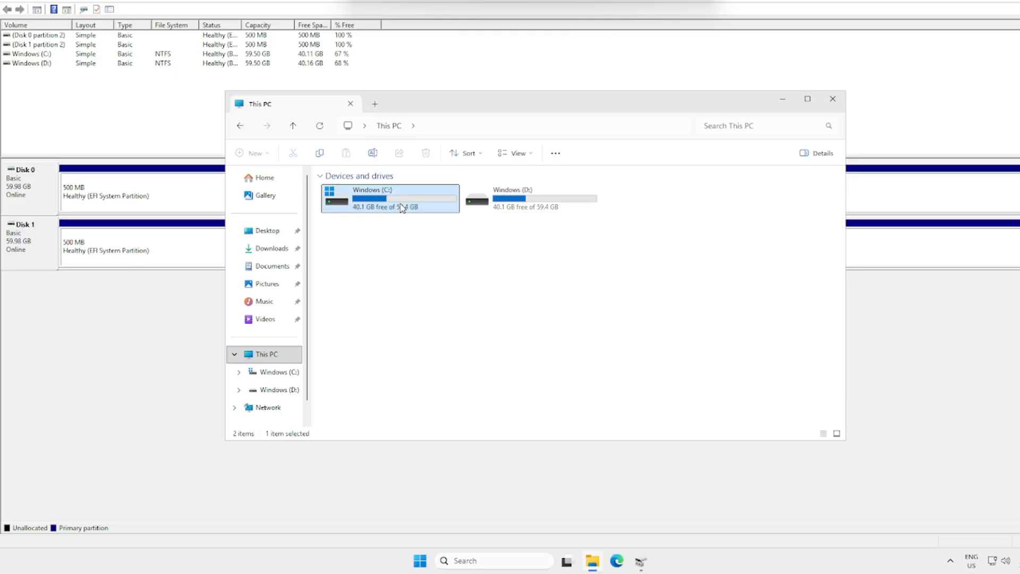
{"action": "double_click", "coordinate": [345, 251]}
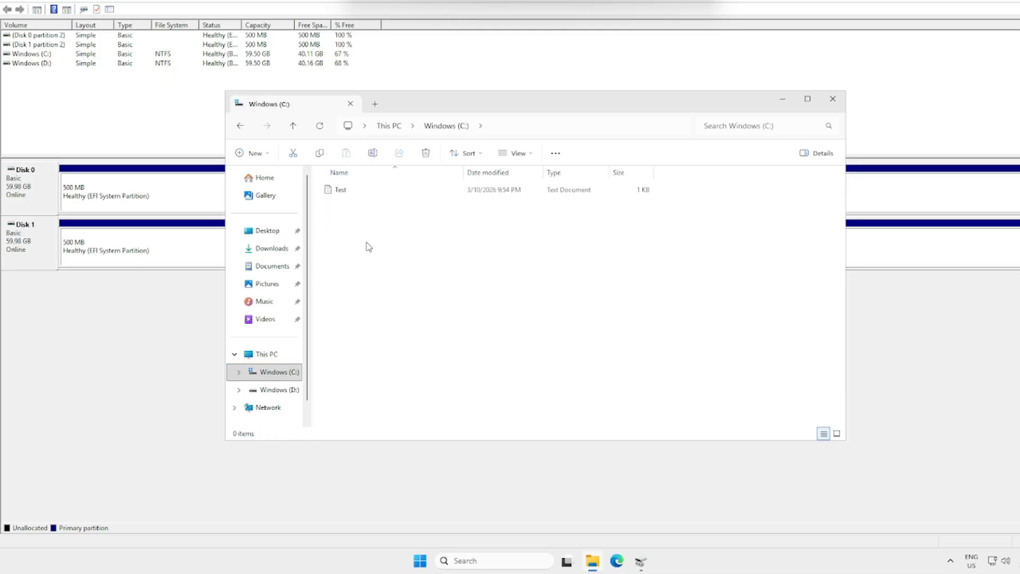
{"action": "left_click", "coordinate": [381, 192]}
{"action": "key", "text": "shift+Delete"}
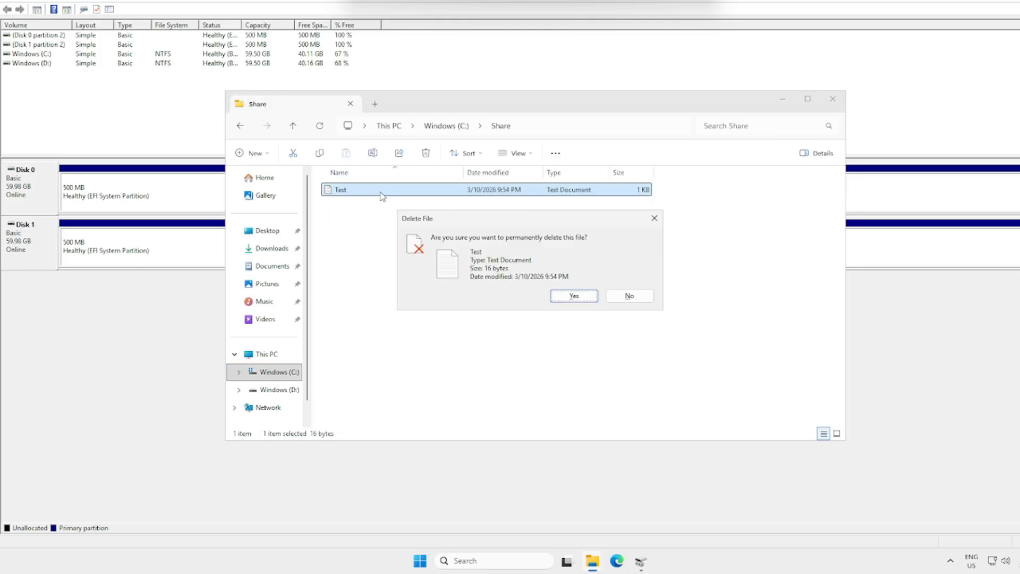
{"action": "key", "text": "Return"}
{"action": "left_click", "coordinate": [261, 392]}
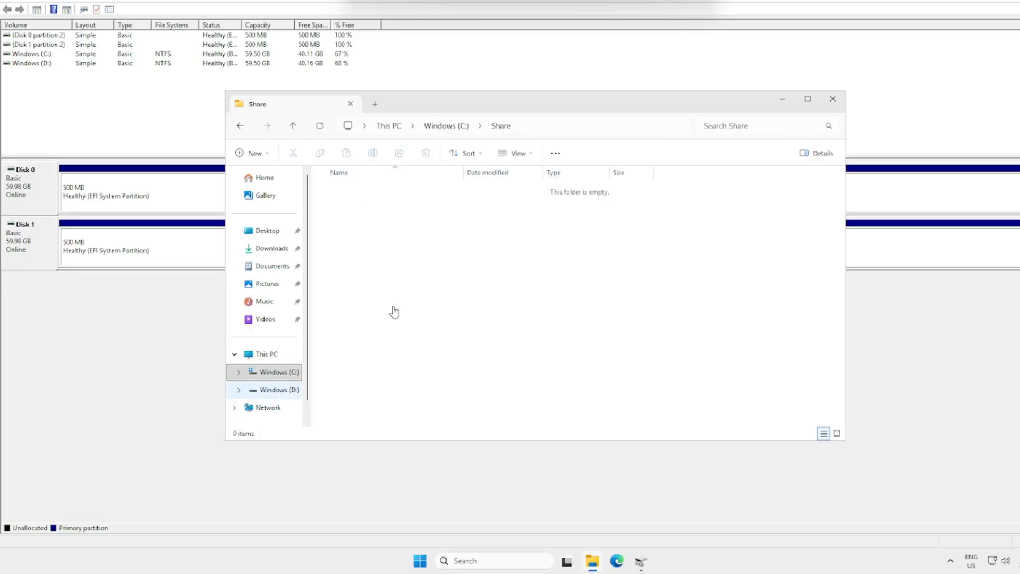